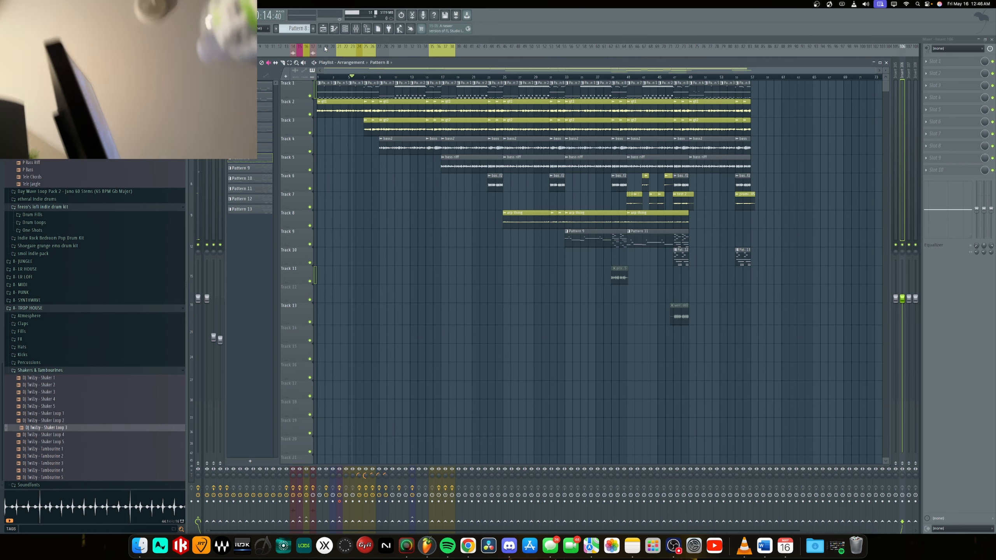
Select the GT BUS mixer track and play the arrangement to audition its guitars.
left_click(664, 552)
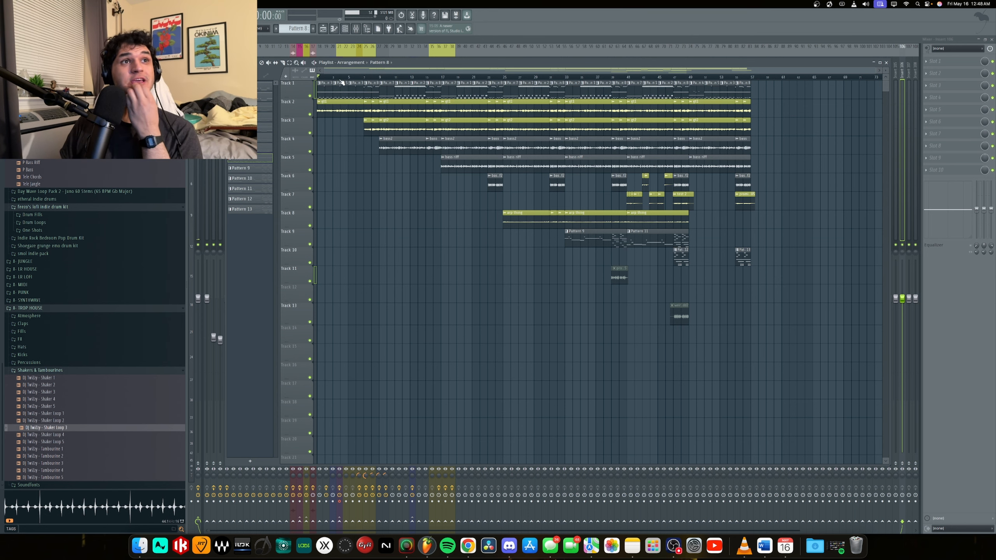
left_click(363, 32)
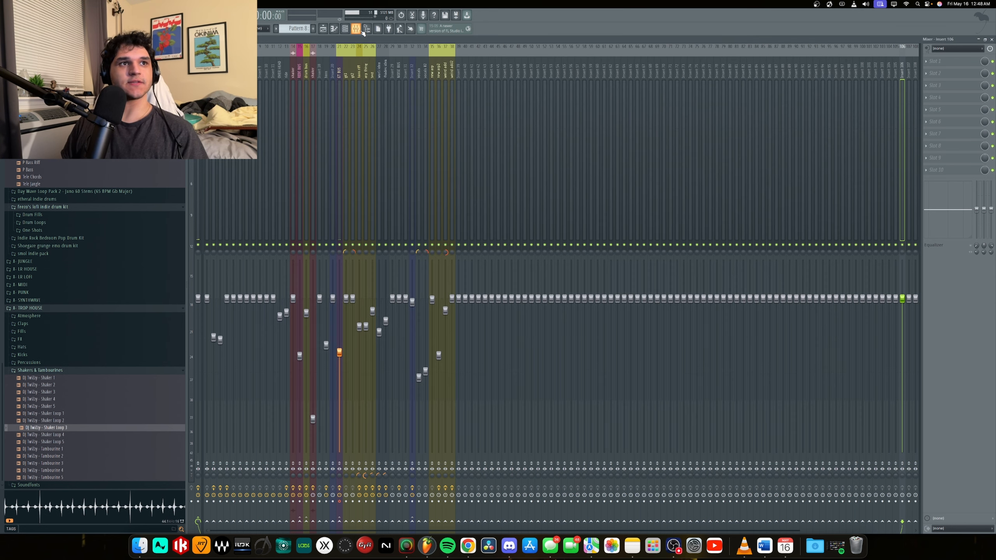
left_click(338, 85)
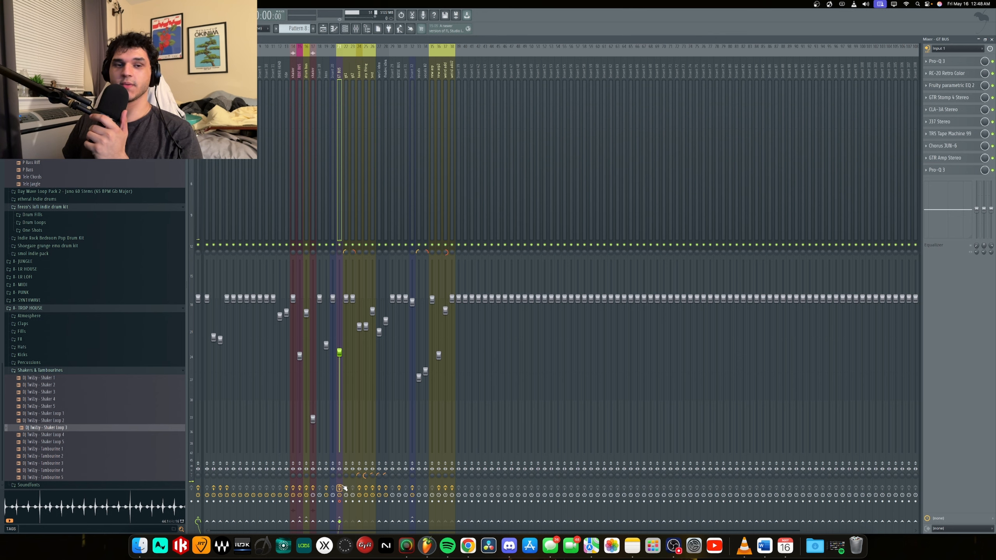
key("space")
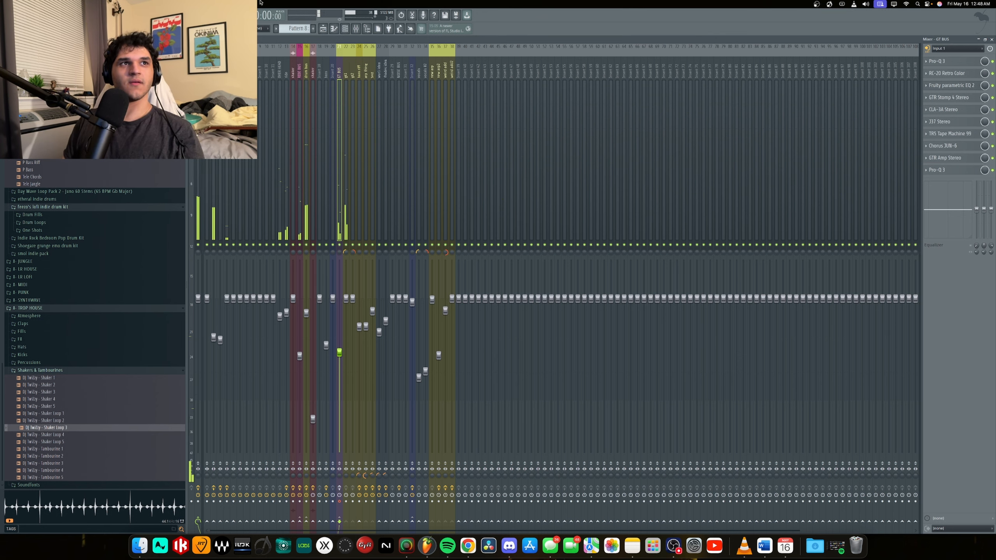
key("space")
left_click(324, 30)
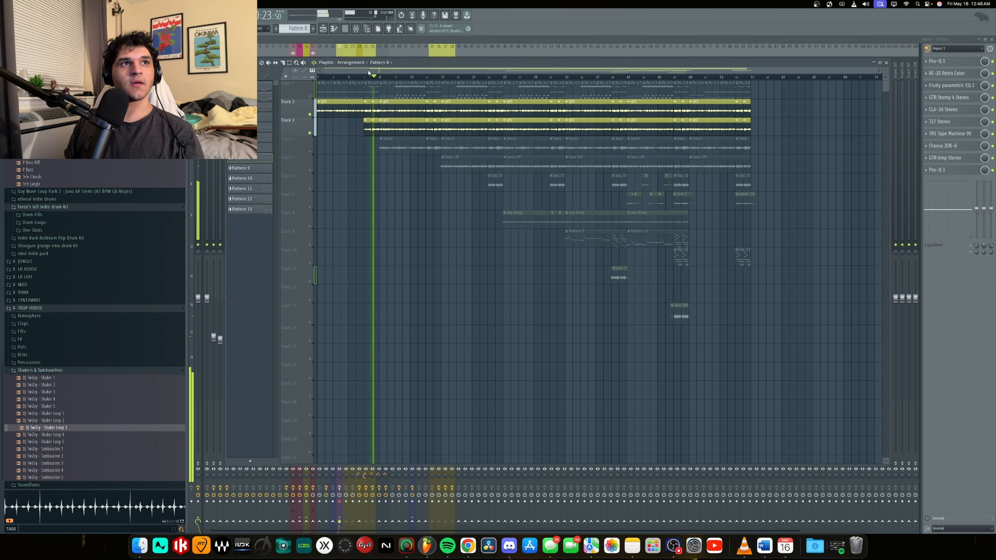
left_click(355, 30)
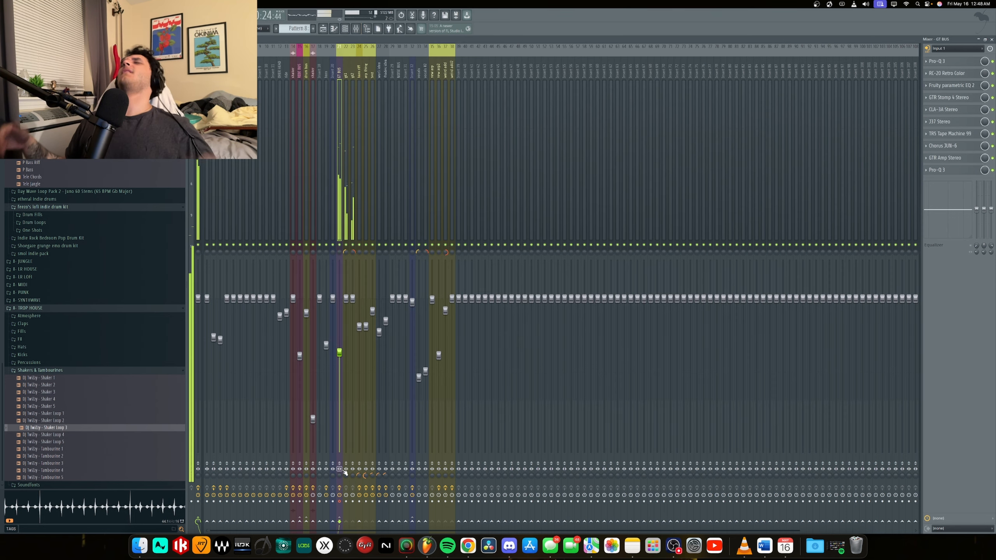
key("space")
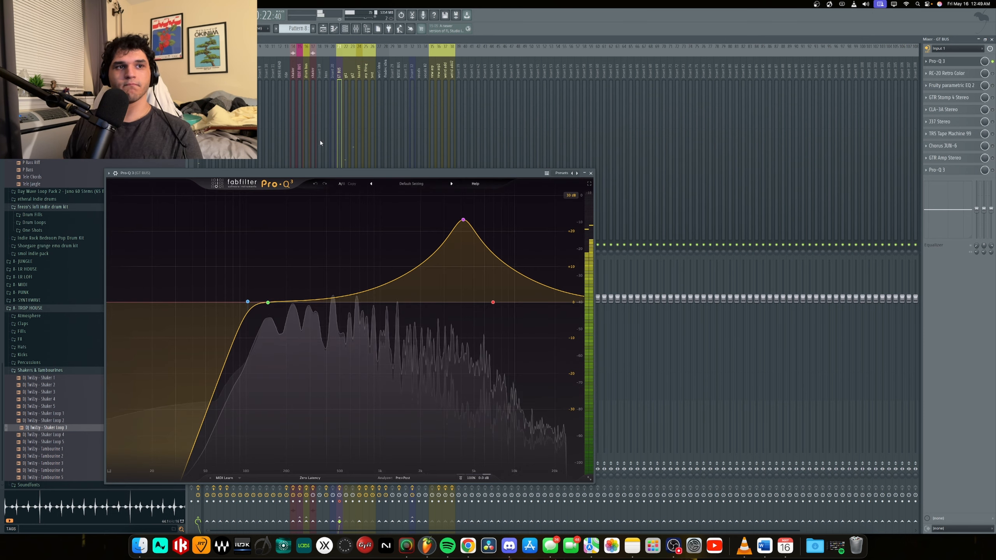
Switch on RC-20 Retro Color and Fruity parametric EQ 2 on GT BUS one after another during playback, and close the first Pro-Q 3 window.
key("space")
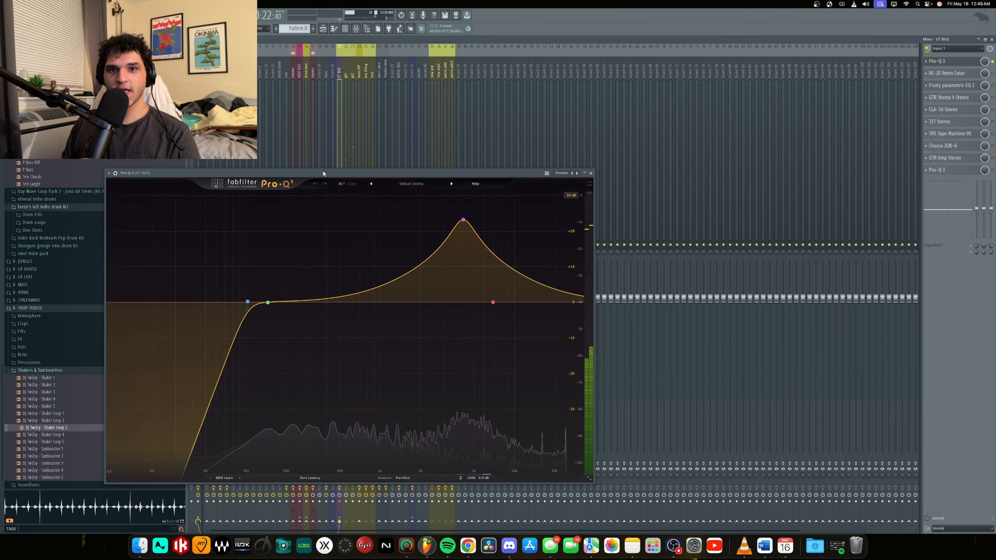
left_click(947, 73)
left_click(992, 73)
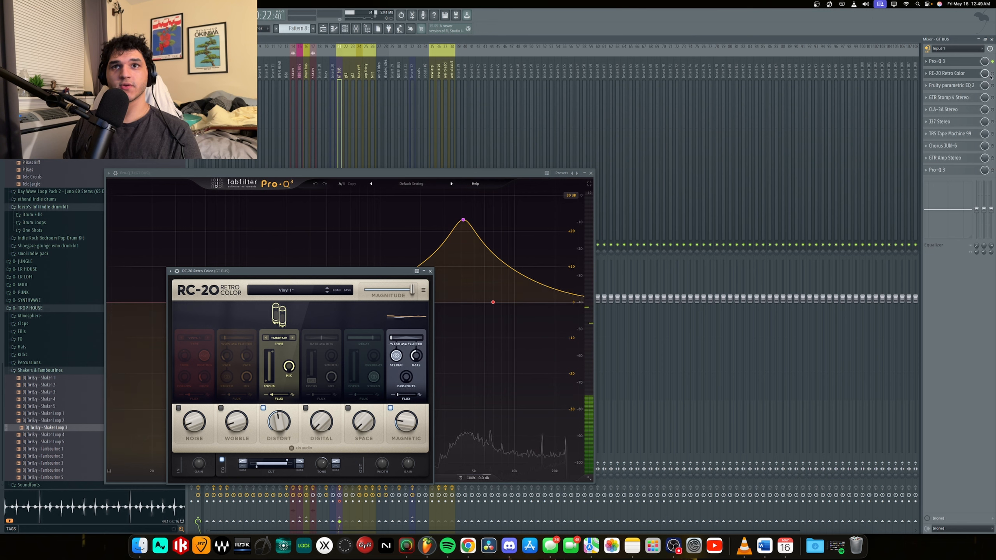
key("space")
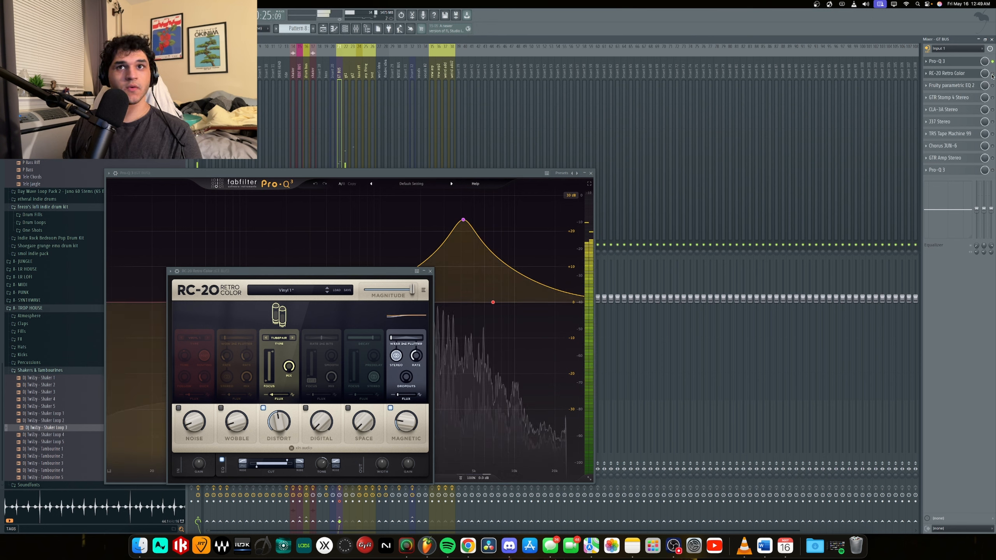
left_click(992, 85)
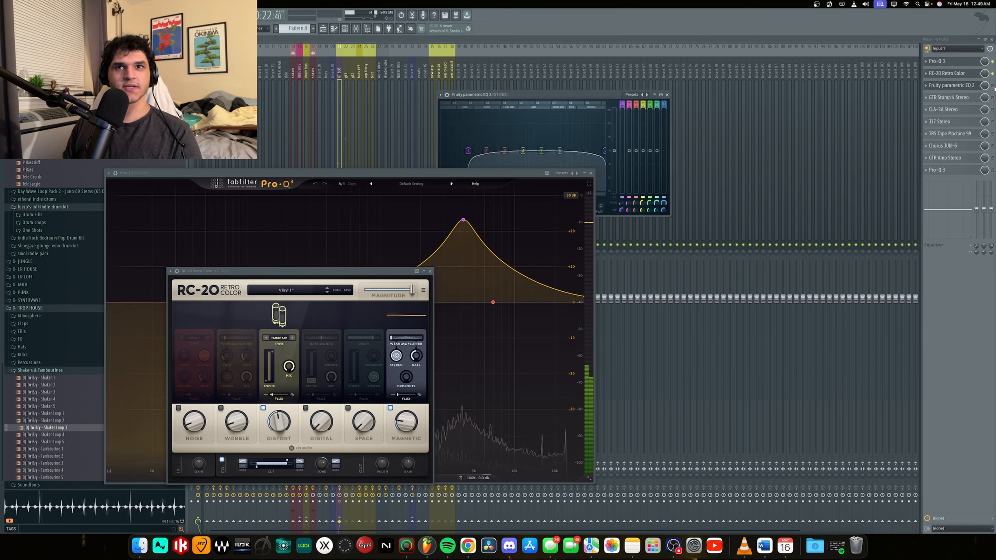
left_click(590, 173)
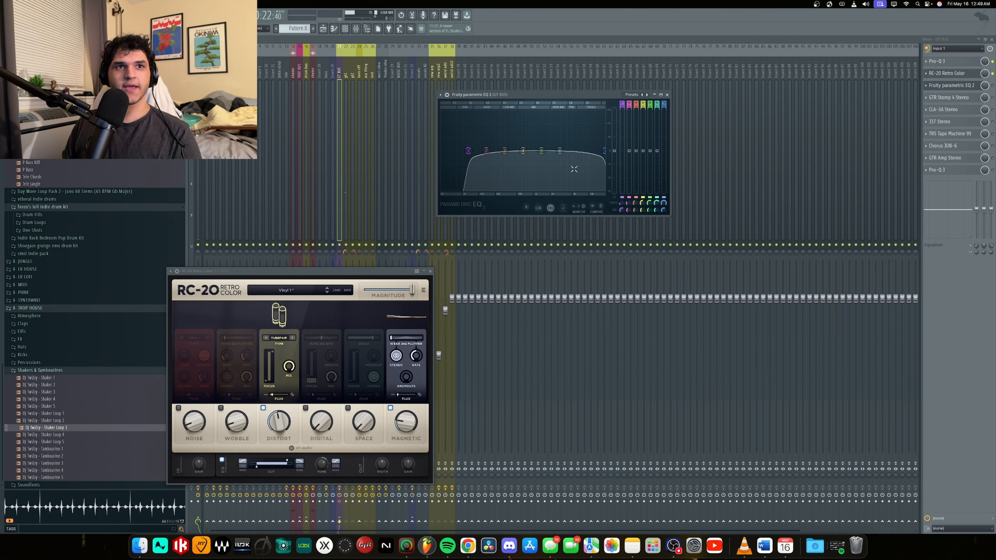
Switch on GTR Stomp 4, CLA-3A, J37, TR5 Tape Machine 99, Chorus JUN-6 and GTR Amp in turn, and open the final Pro-Q 3.
left_click(989, 97)
left_click(985, 108)
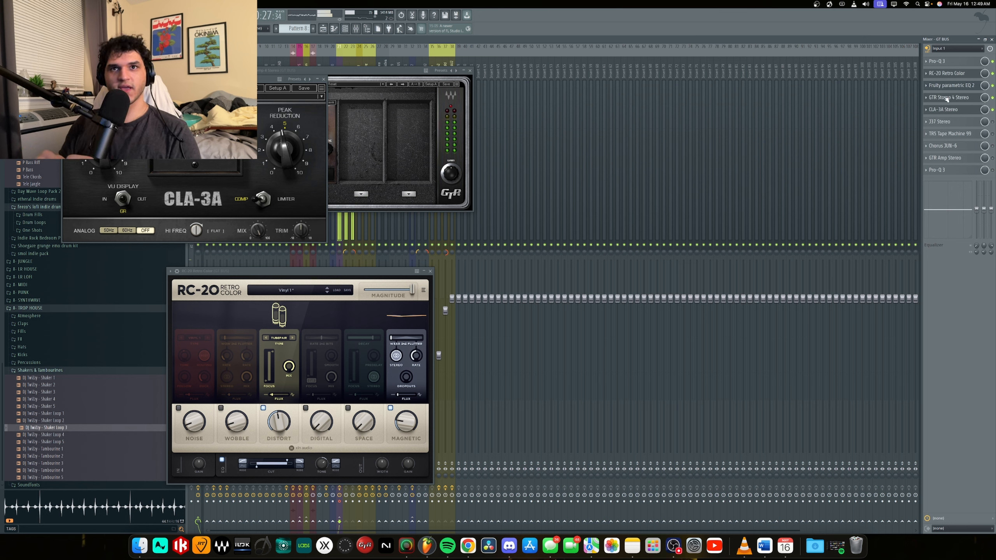
left_click(979, 120)
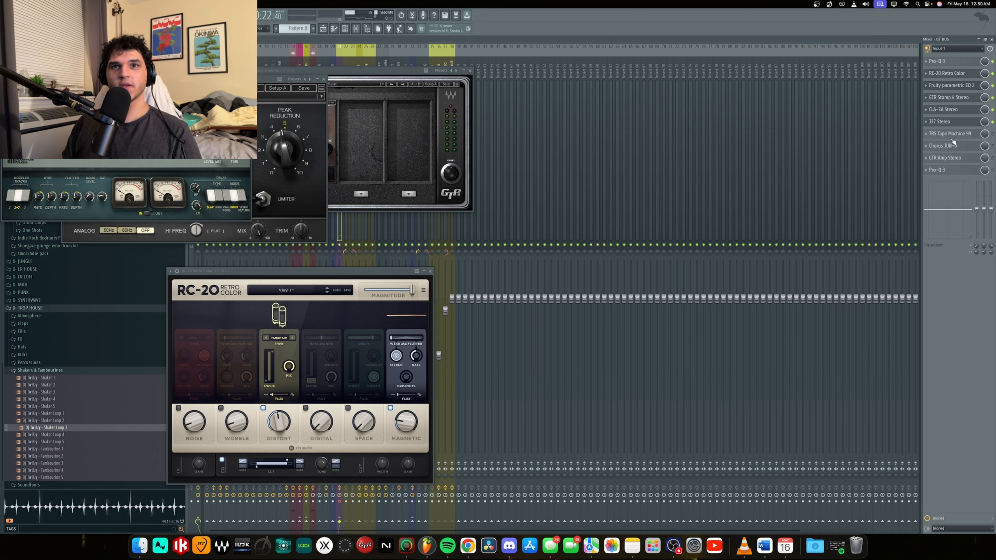
left_click(990, 135)
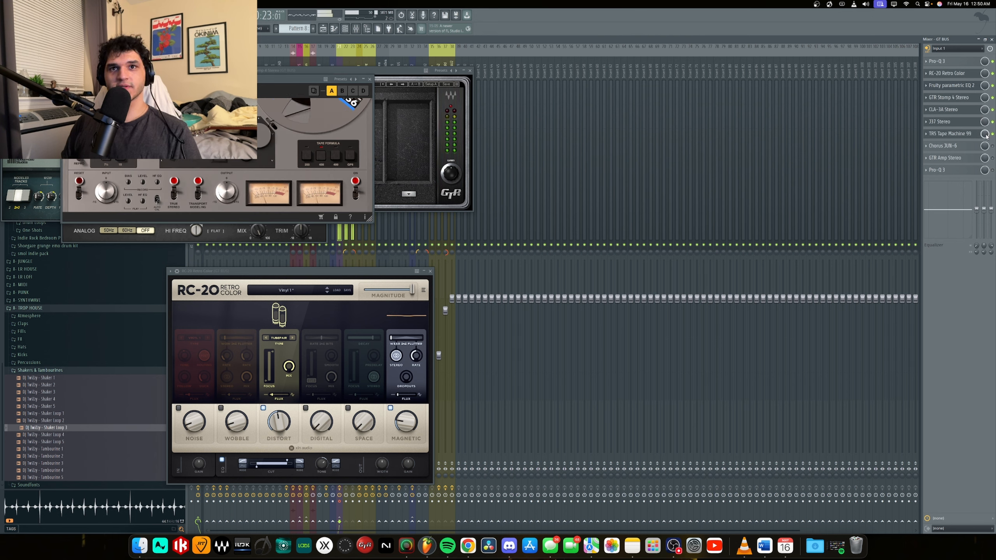
left_click(977, 146)
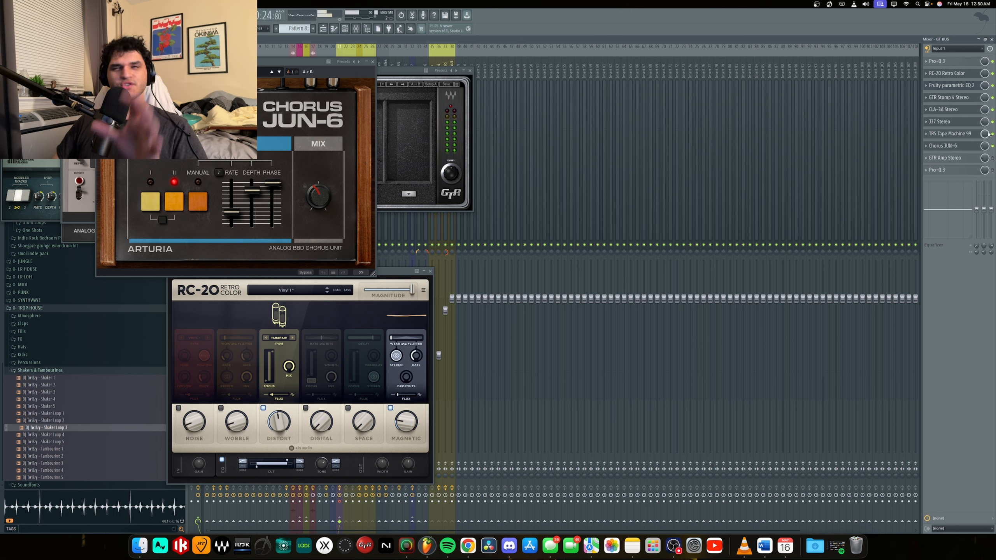
left_click(984, 157)
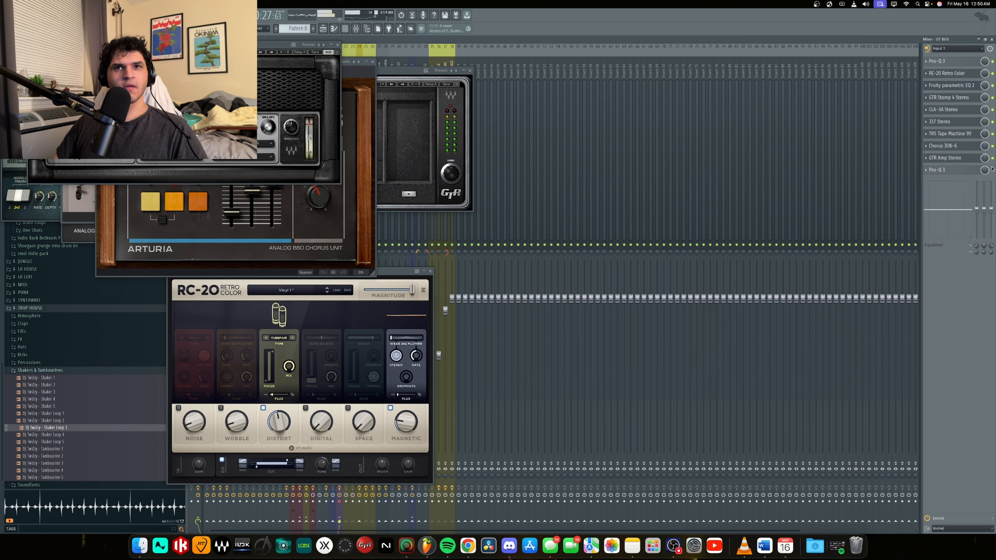
left_click(976, 171)
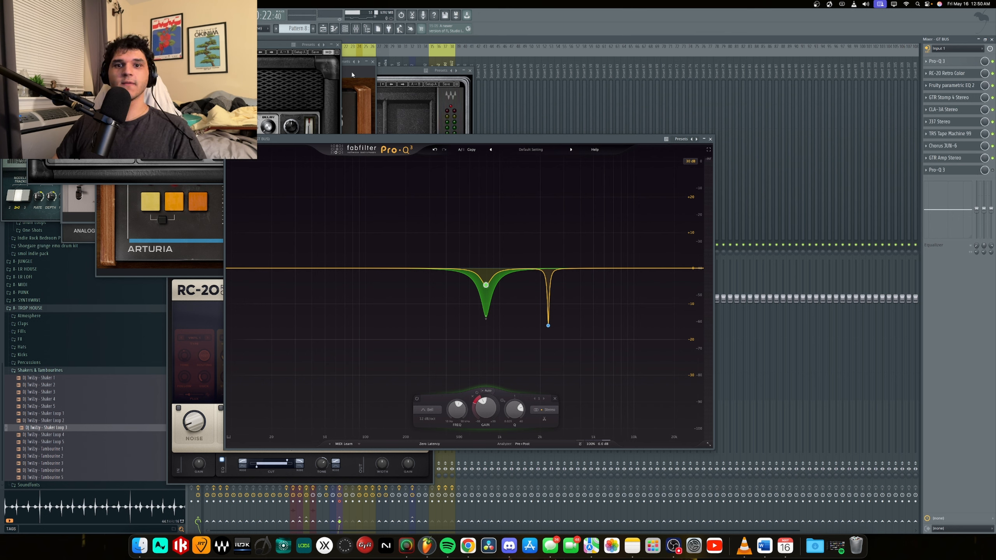
Close the plugin windows covering the playlist and play the guitar section up to the bass entry on Track 4.
left_click(323, 29)
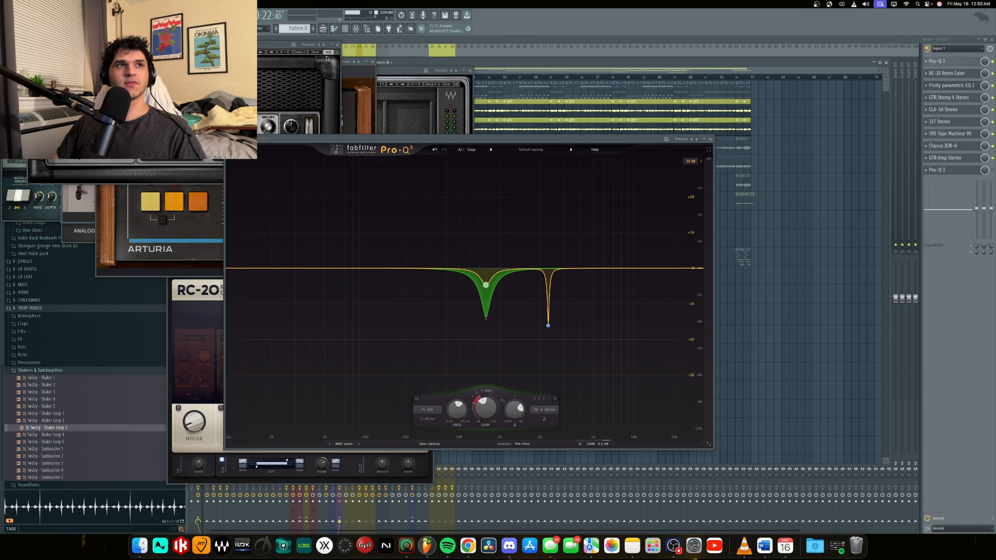
left_click(337, 44)
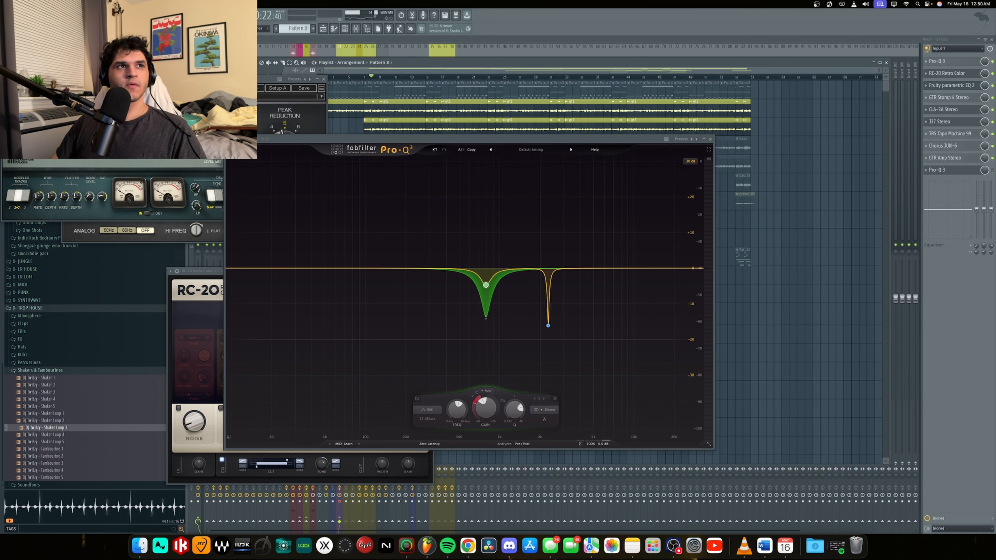
left_click(251, 60)
left_click(324, 79)
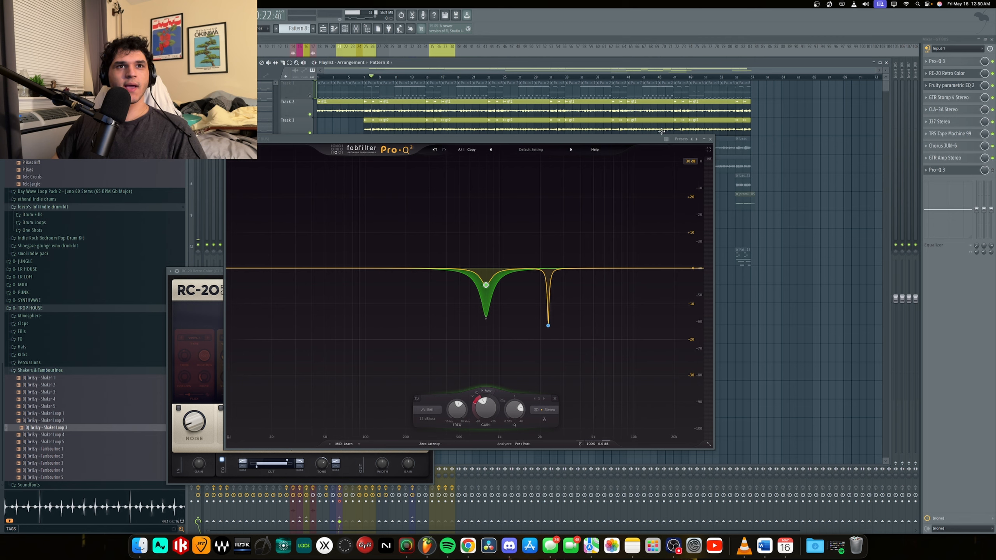
left_click(710, 138)
scroll(394, 85, "up", 5)
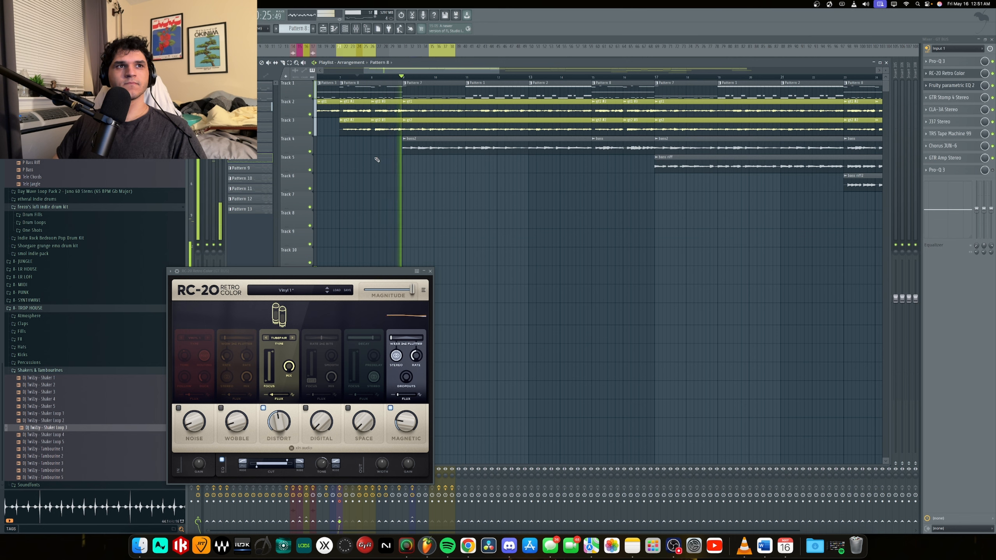
key("space")
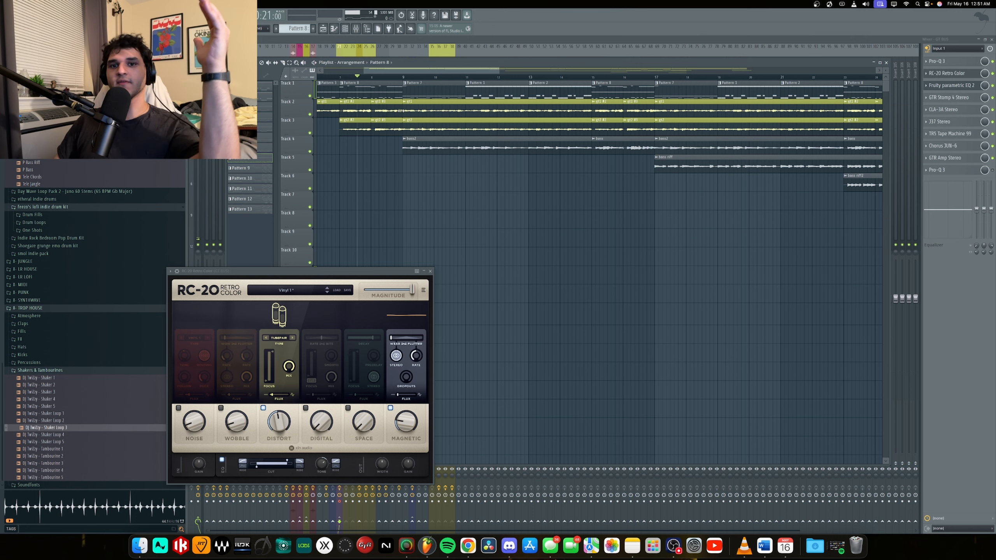
Audition the final Pro-Q 3 on GT BUS, soloing its dynamic band near 789 Hz and playing the guitar section with the EQ active.
left_click(939, 170)
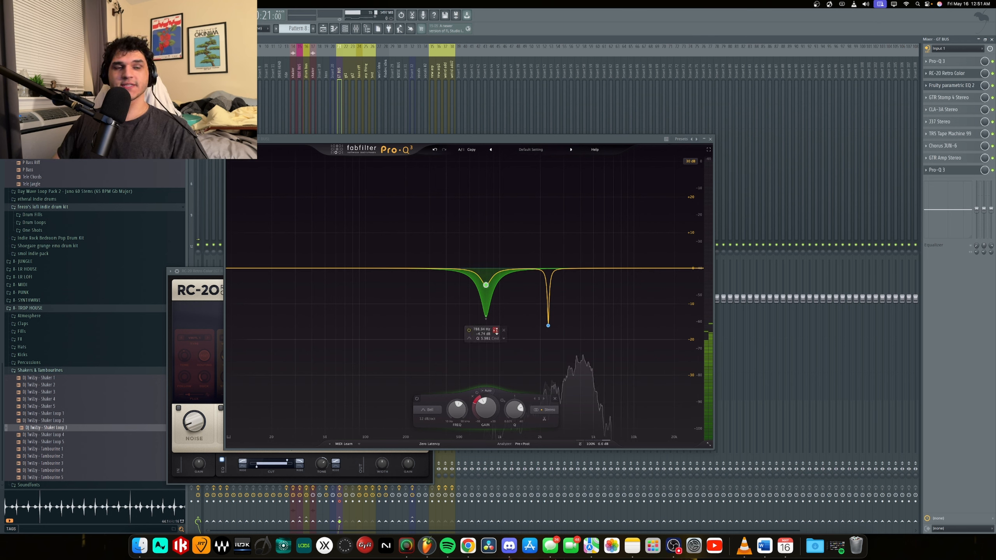
left_click(496, 329)
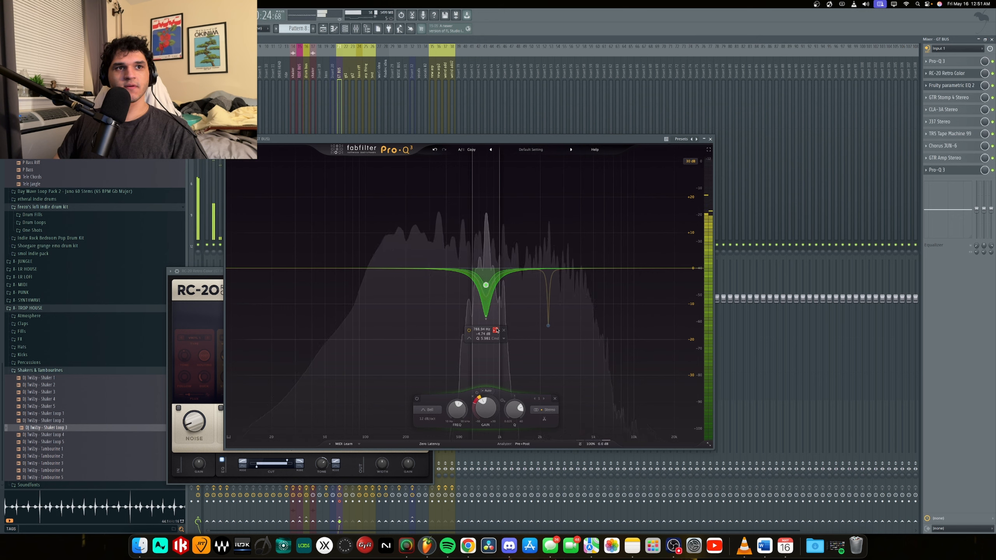
left_click(496, 330)
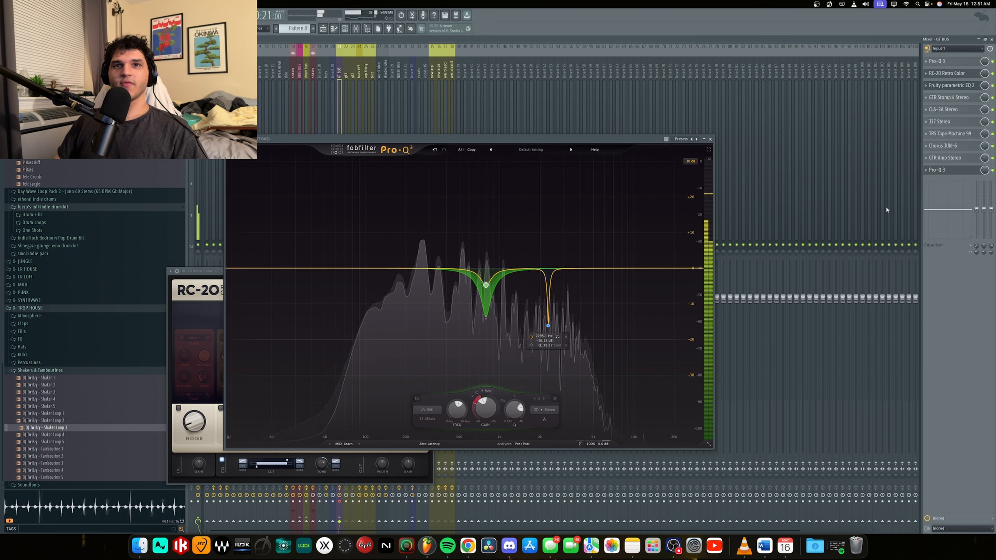
left_click(323, 29)
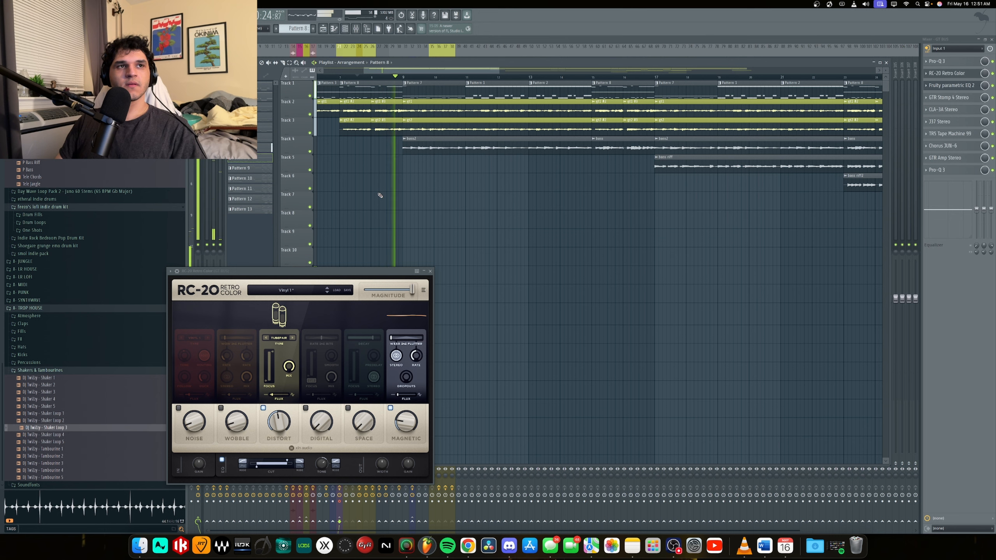
key("space")
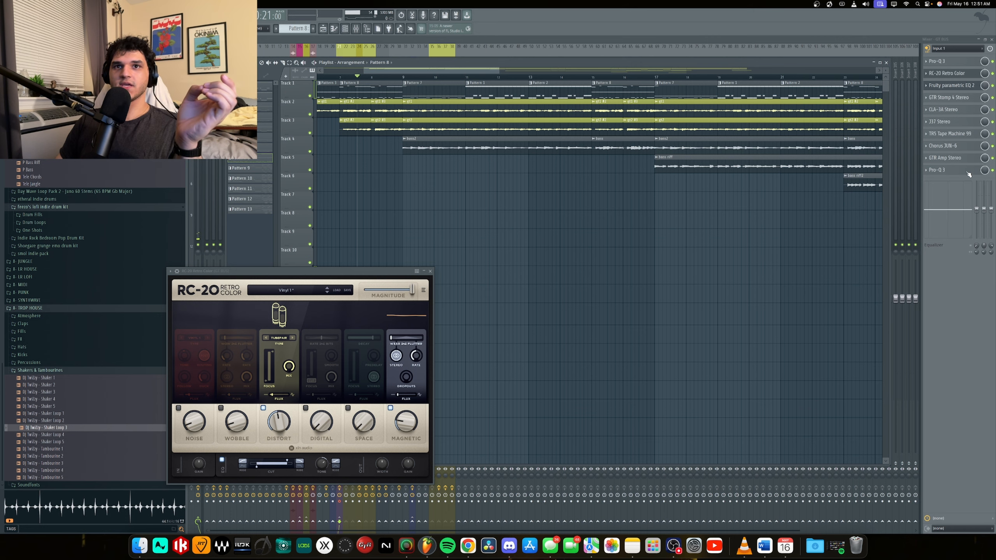
Review the final Pro-Q 3's dynamic cut and the pedals in GTR Stomp 4 Stereo, and close the plugin windows.
left_click(964, 172)
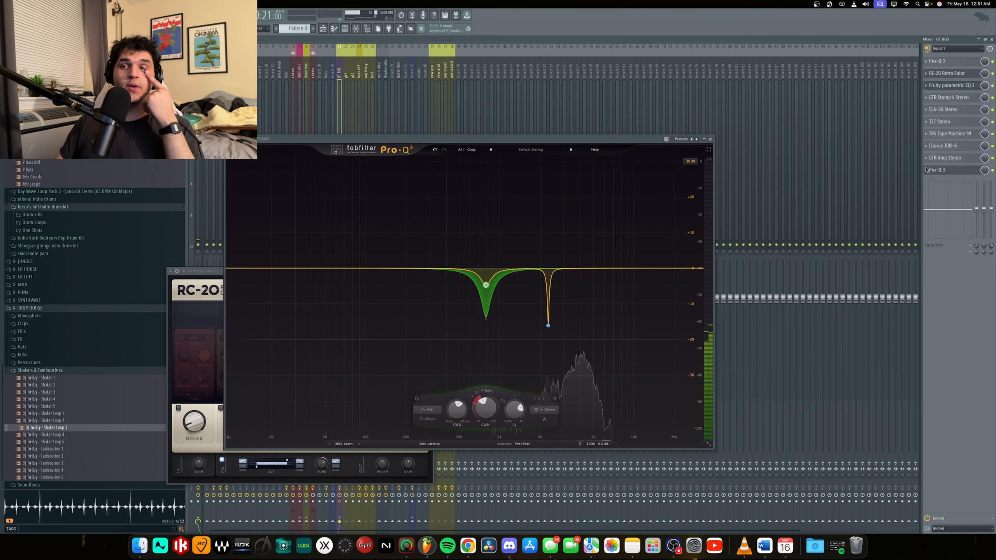
left_click(964, 98)
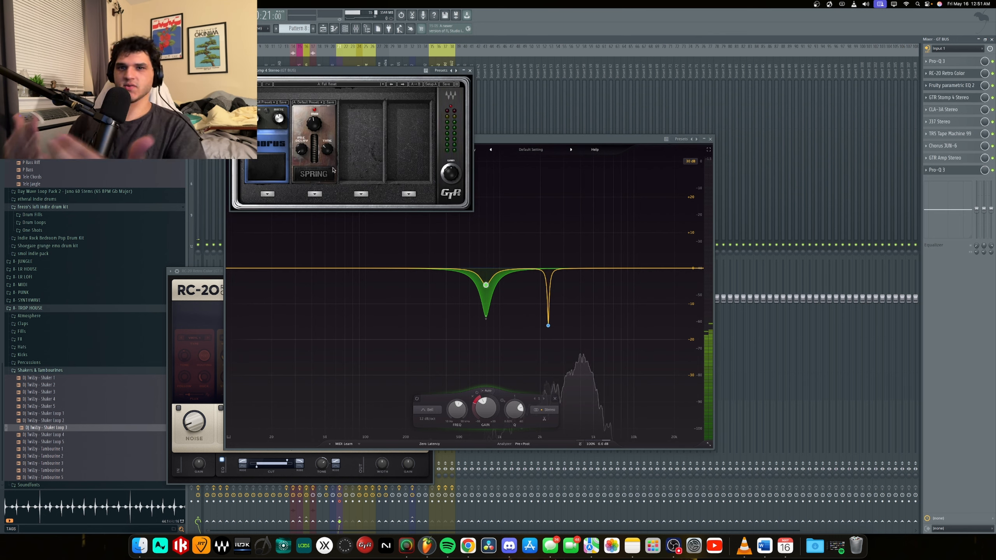
left_click(470, 71)
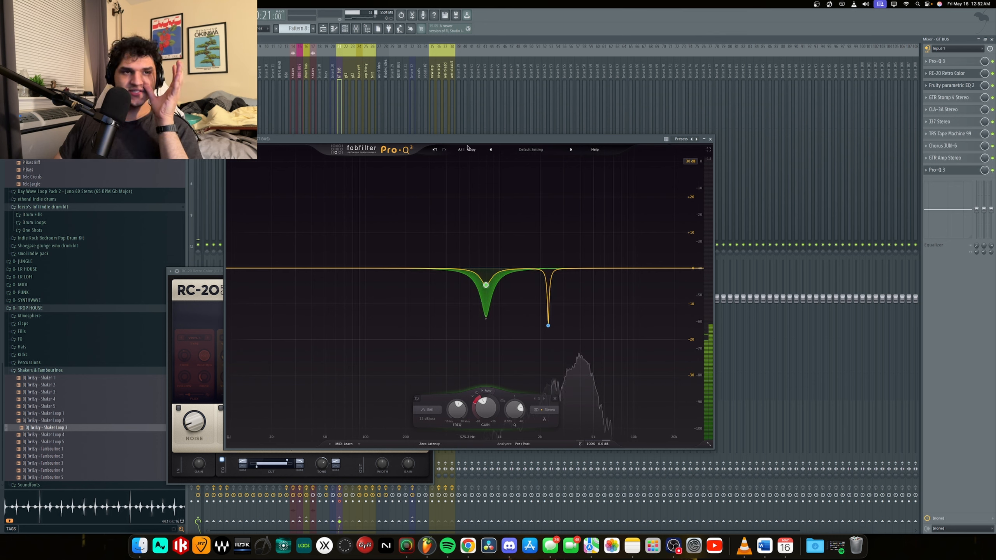
mouse_move(486, 315)
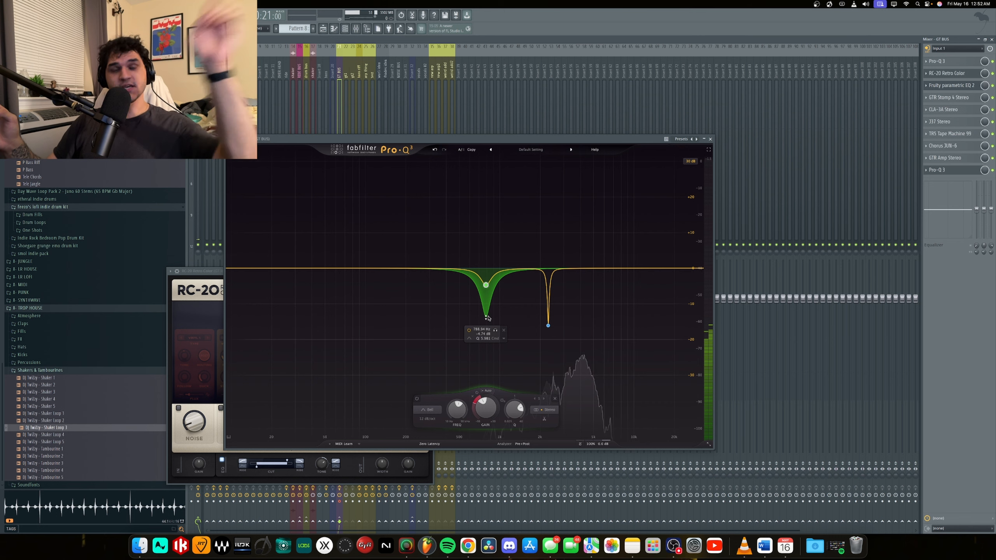
key("Escape")
key("Escape")
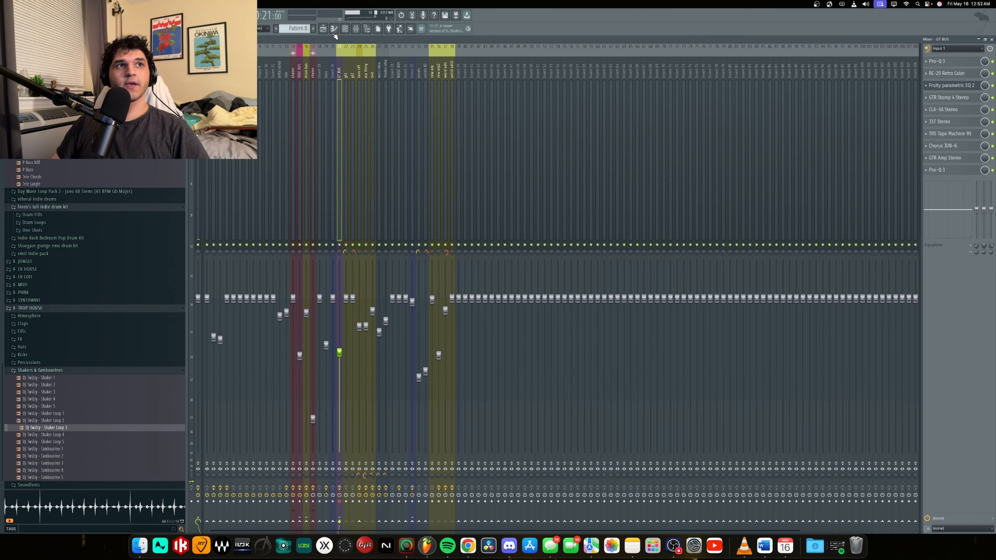
Play the arrangement from the bass entry on Track 4 and solo the bass mixer track.
left_click(323, 30)
scroll(446, 151, "down", 1)
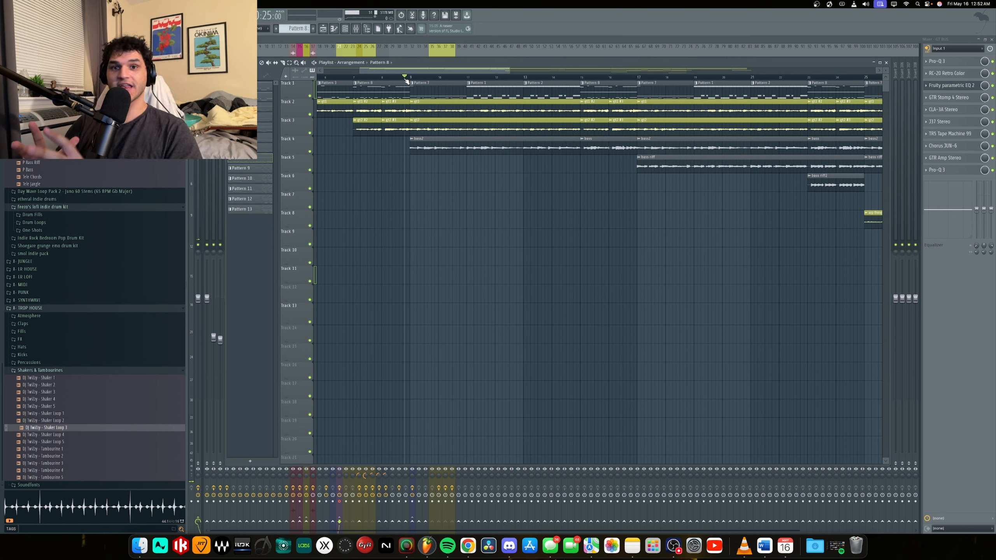
left_click(356, 30)
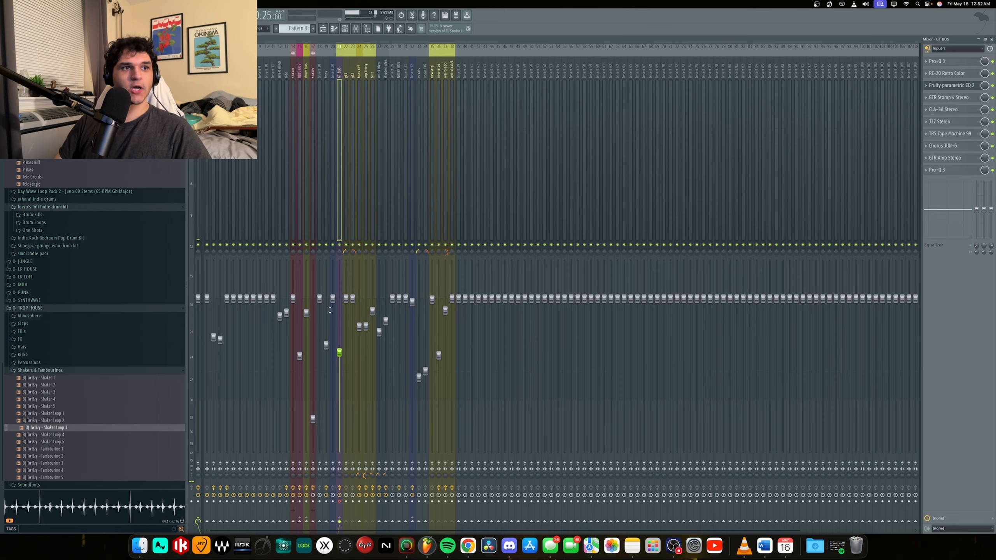
left_click(324, 31)
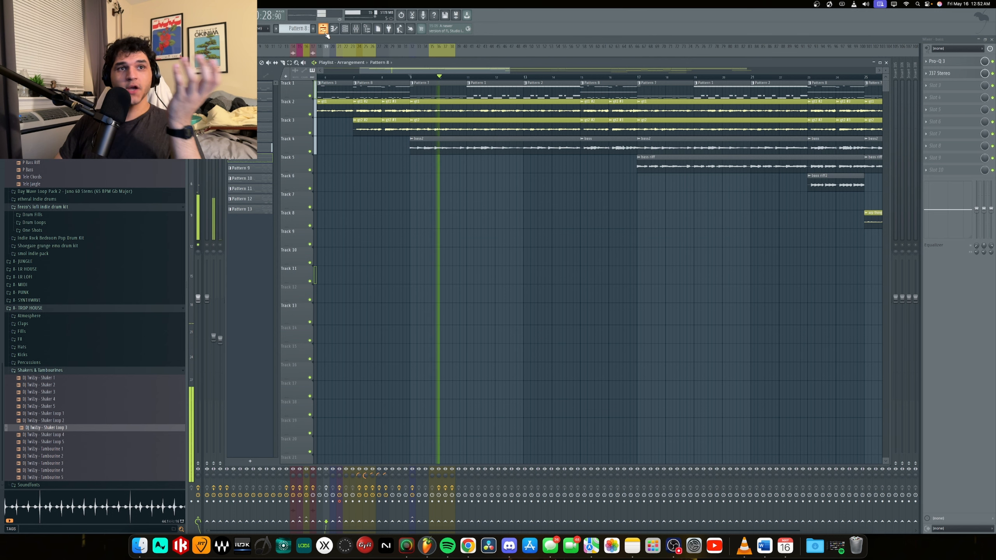
left_click(323, 42)
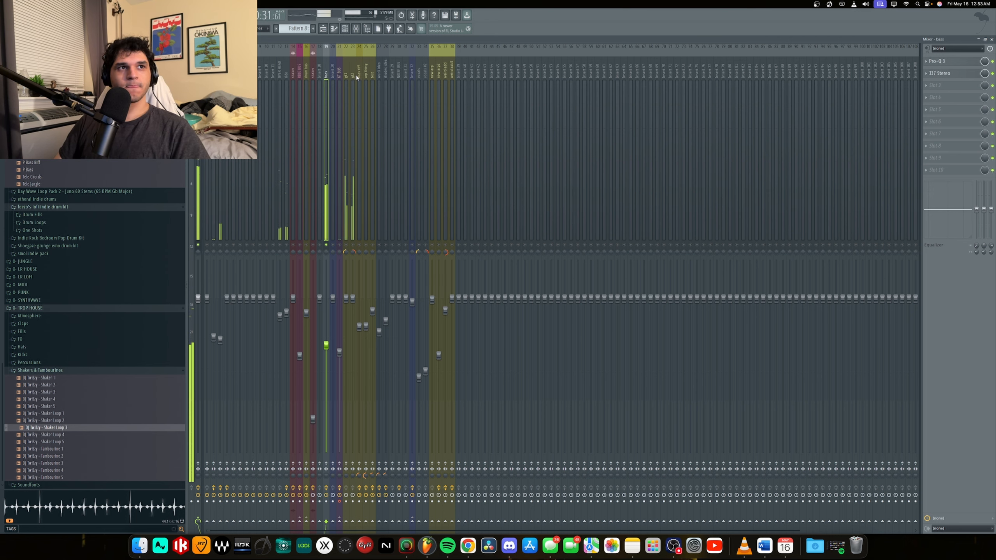
Unsolo the bass mixer track and play the full arrangement into the bass riff entry on Track 5.
key("F5")
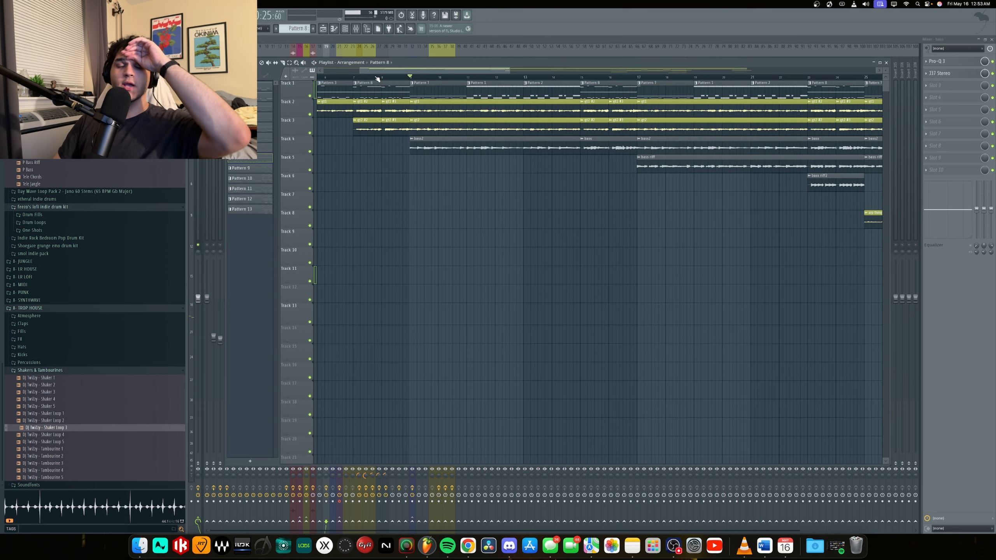
left_click(355, 29)
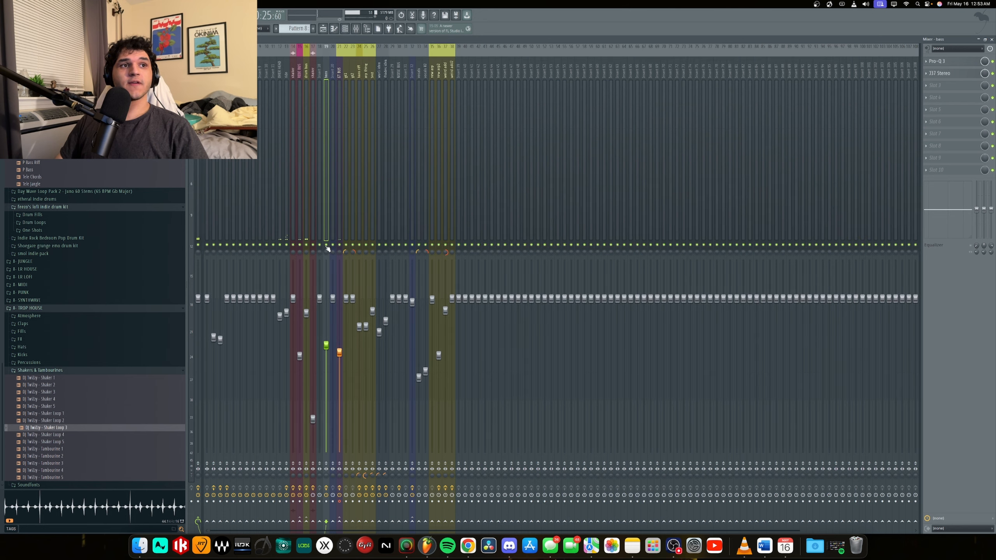
key("F5")
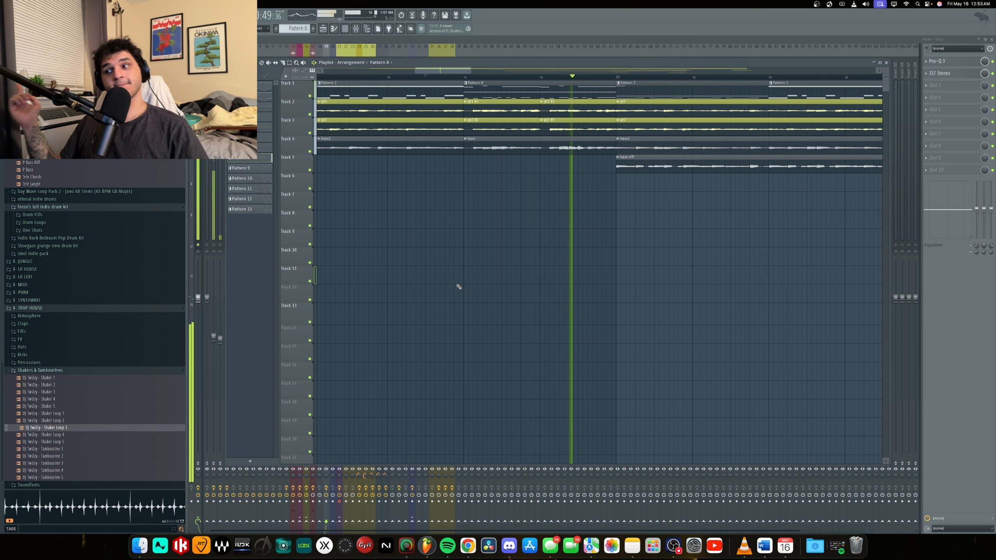
key("space")
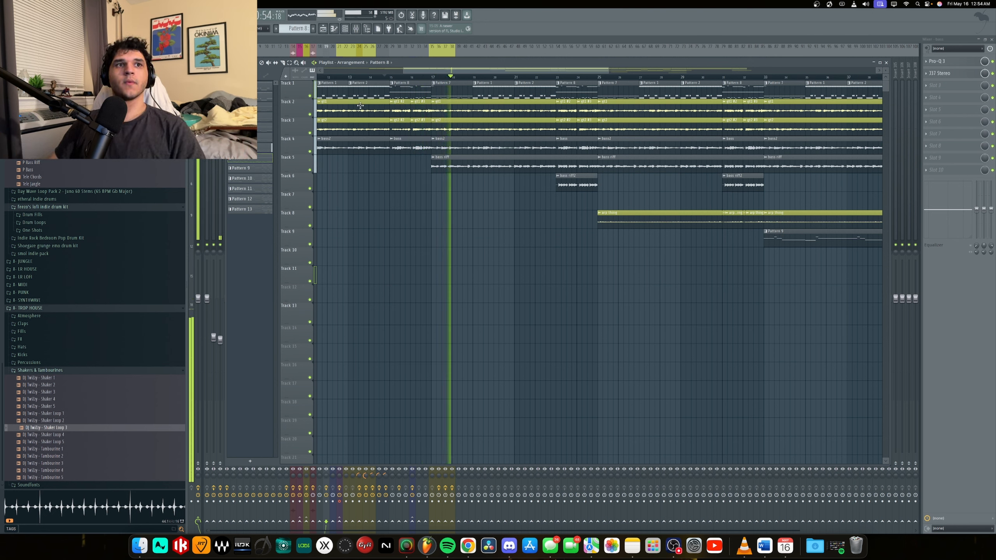
key("space")
Solo playlist Track 5 and play its bass riff from just before the clip begins.
left_click(309, 169, "ctrl")
left_click(418, 75)
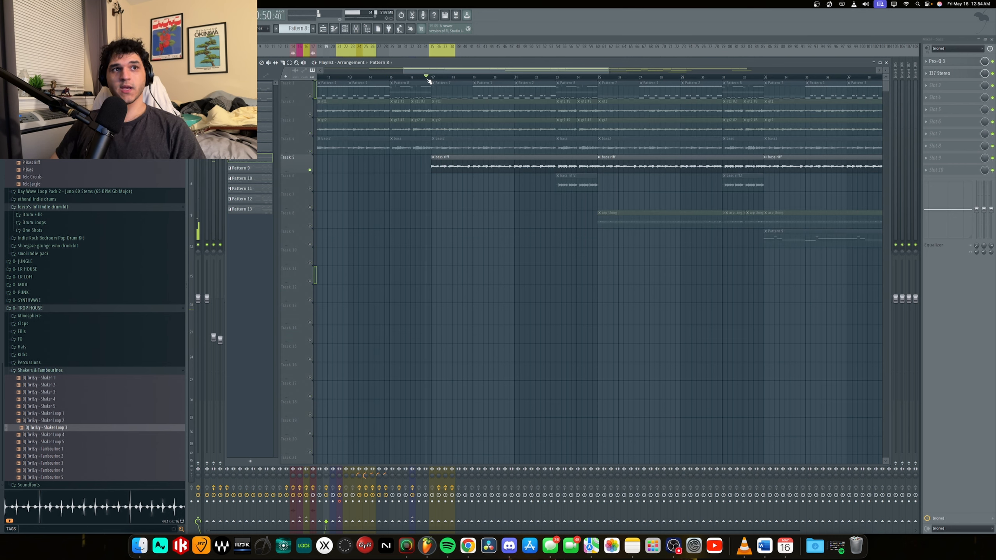
scroll(455, 189, "up", 3)
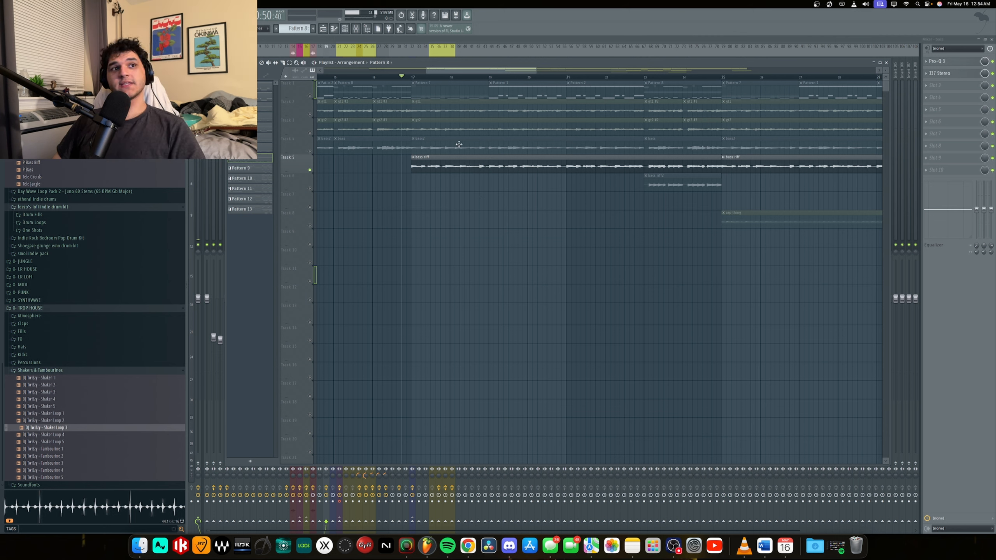
key("space")
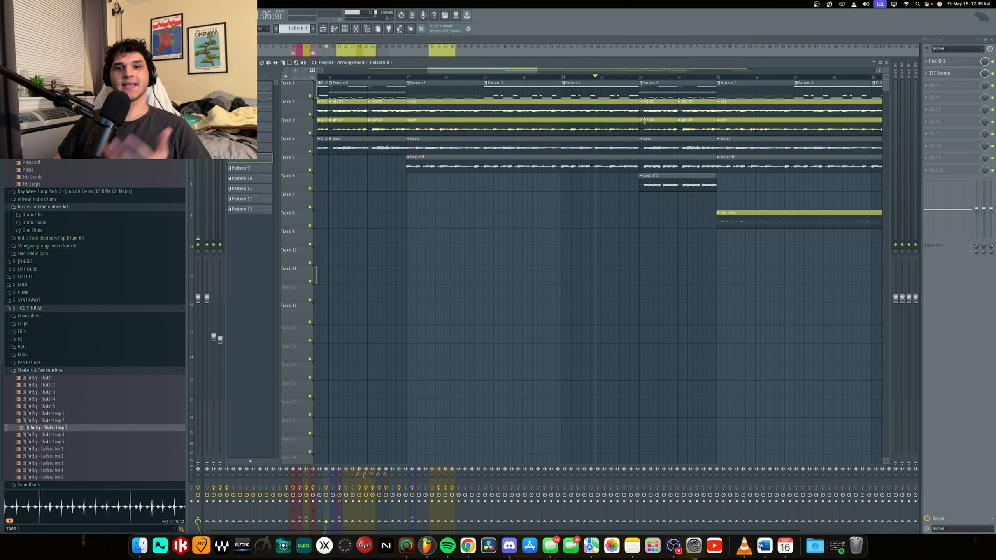
Solo playlist Track 6 and play its first bass riff clip from the start.
right_click(310, 189)
left_click_drag(635, 78, 639, 77)
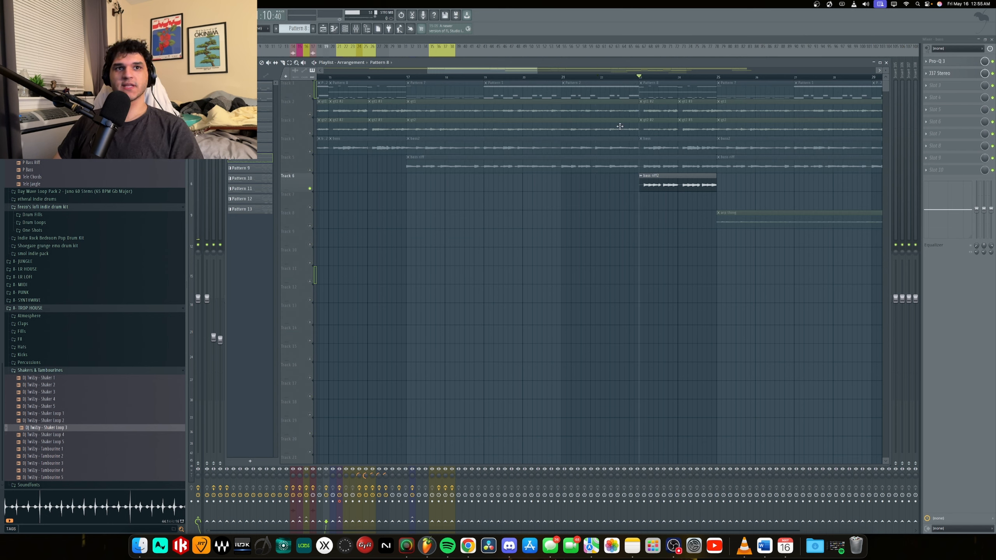
key("space")
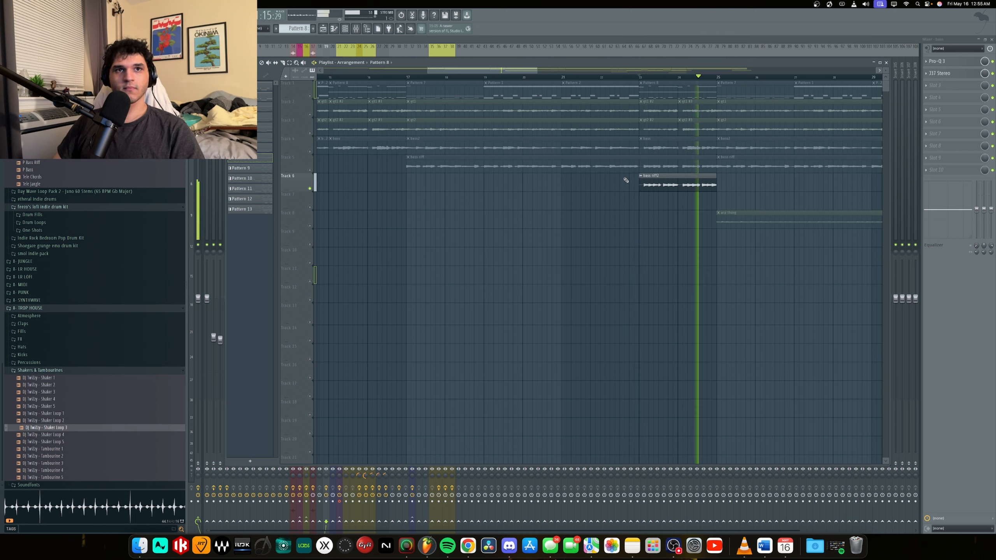
key("space")
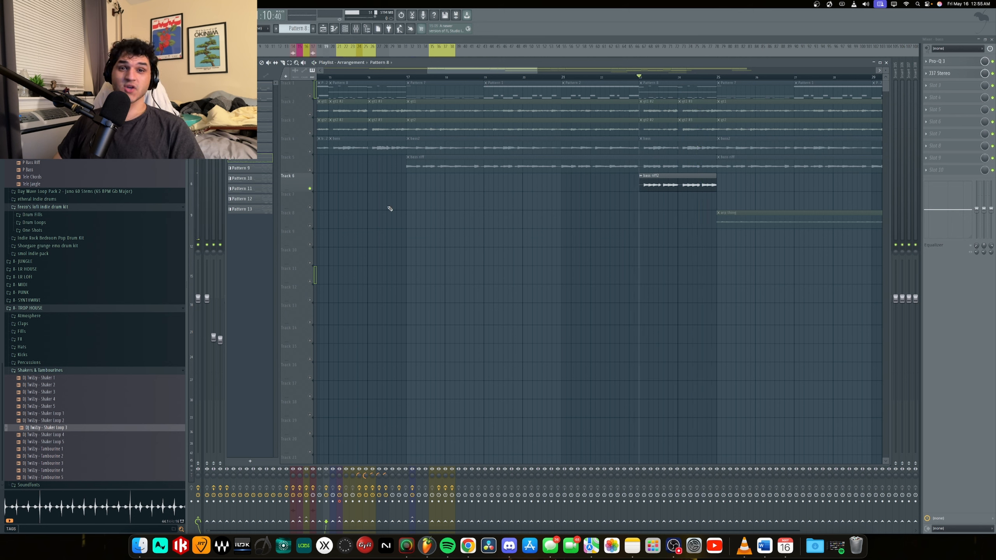
Unsolo Track 6 and play the full mix from its bass riff clip into the arp thing entry on Track 8.
right_click(310, 189)
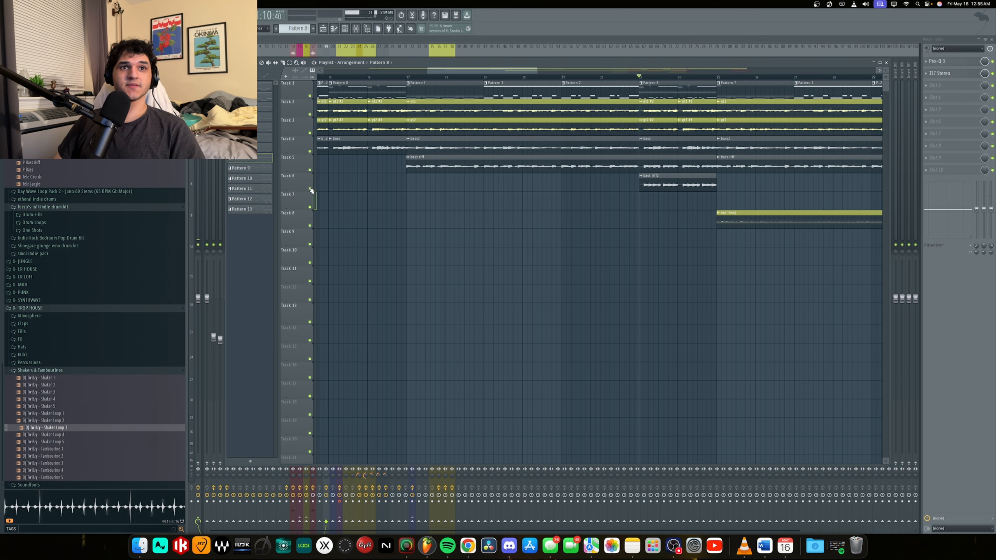
key("space")
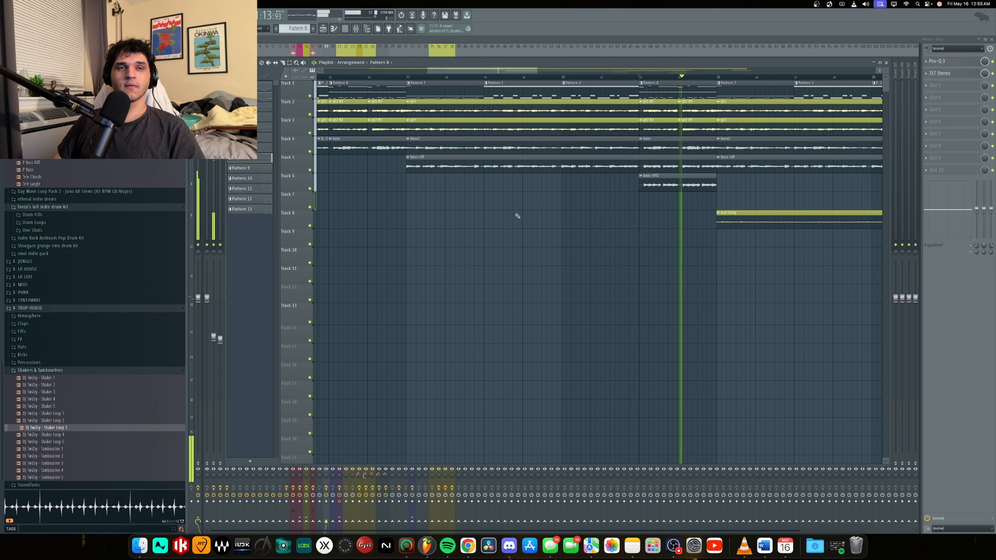
scroll(524, 214, "down", 3)
scroll(636, 194, "up", 2)
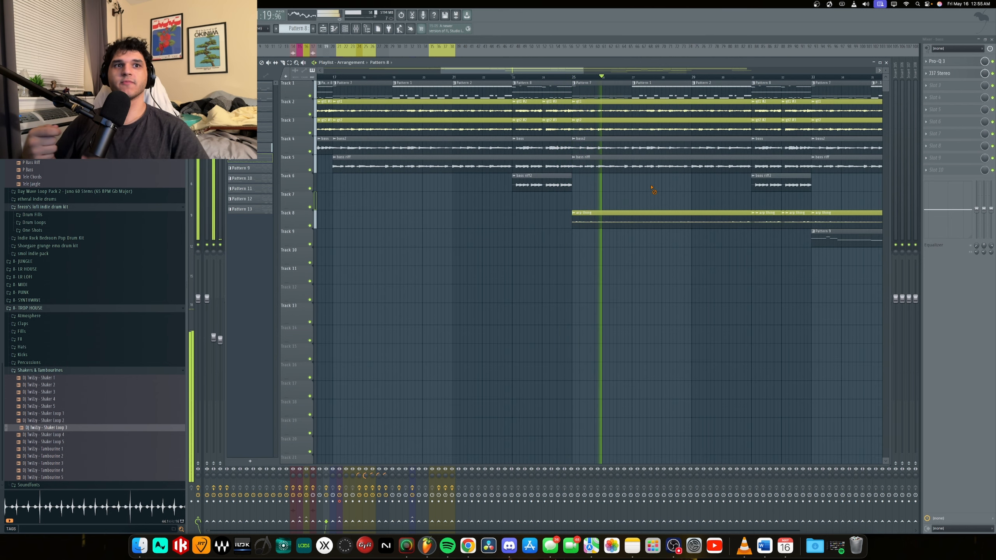
Select the arp thing mixer track and play the section from its entry while watching its levels in the mixer.
key("F9")
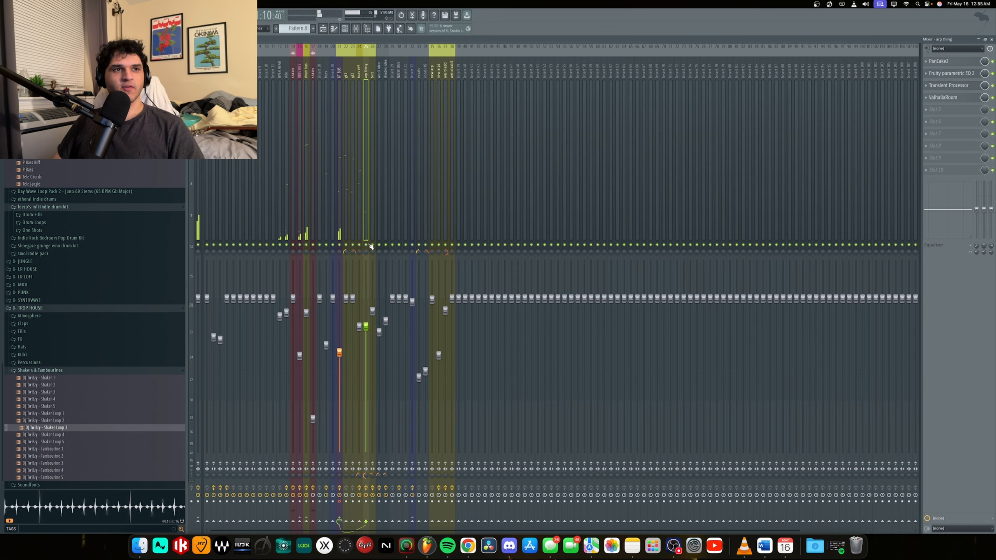
key("F5")
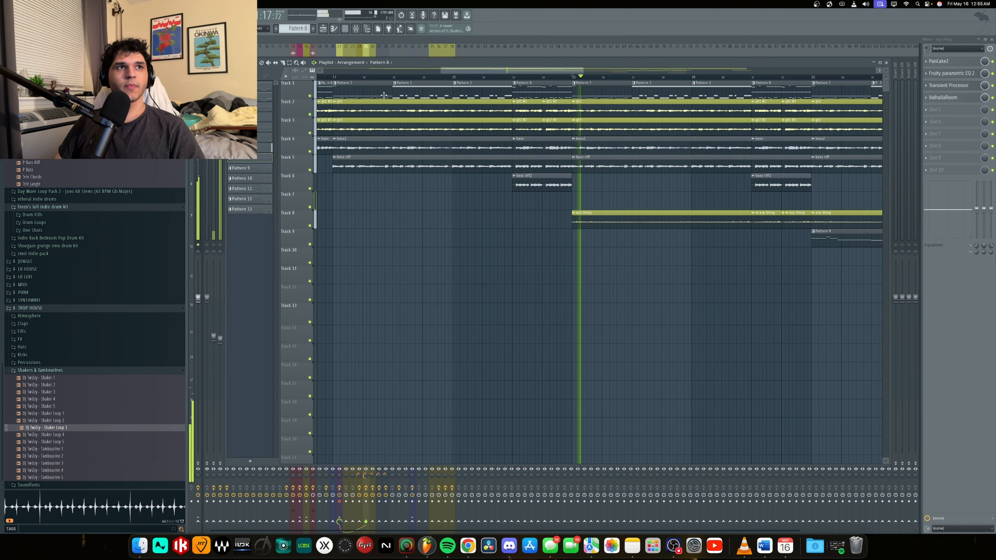
key("F9")
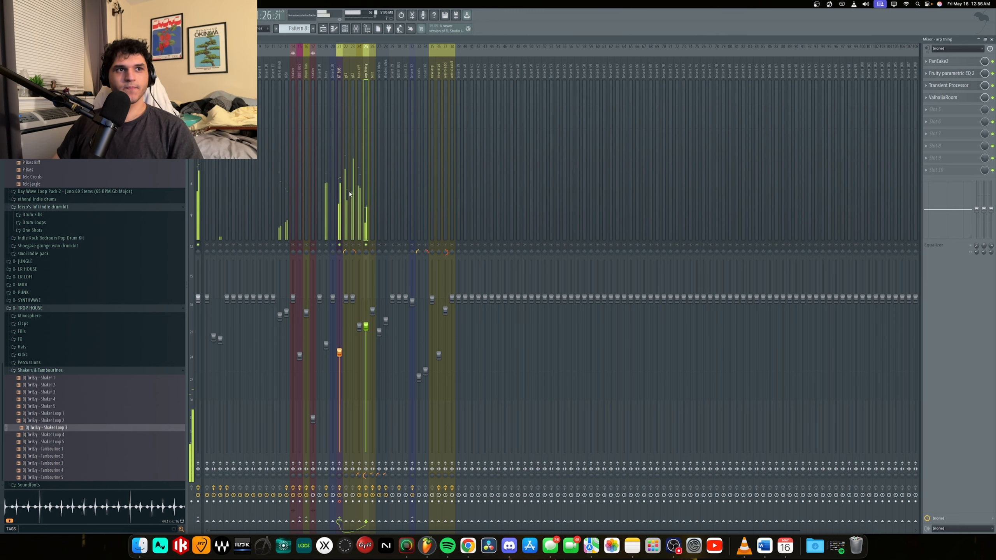
key("space")
Solo playlist Track 8 and play the arp thing through its short cut clips up to the start of Pattern 9.
left_click(323, 28)
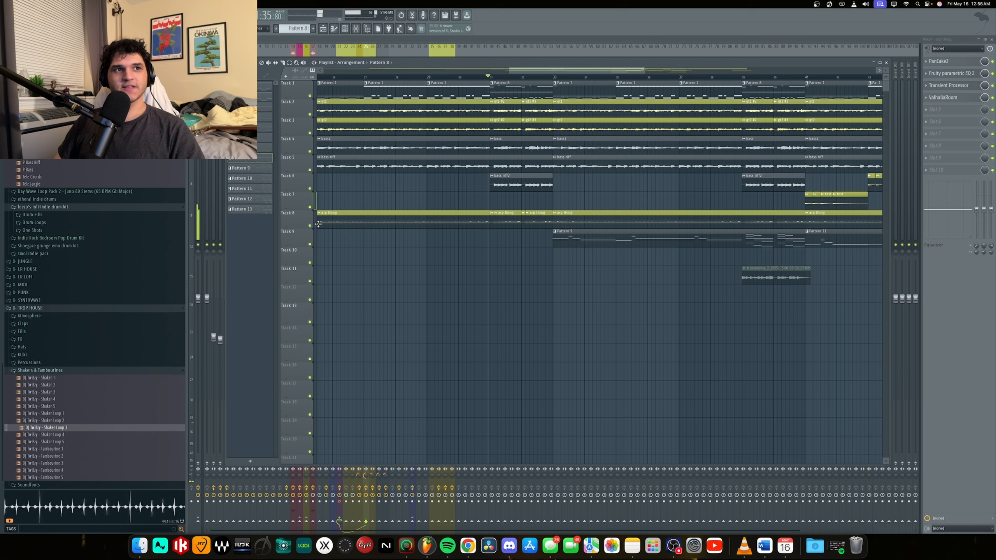
right_click(310, 226)
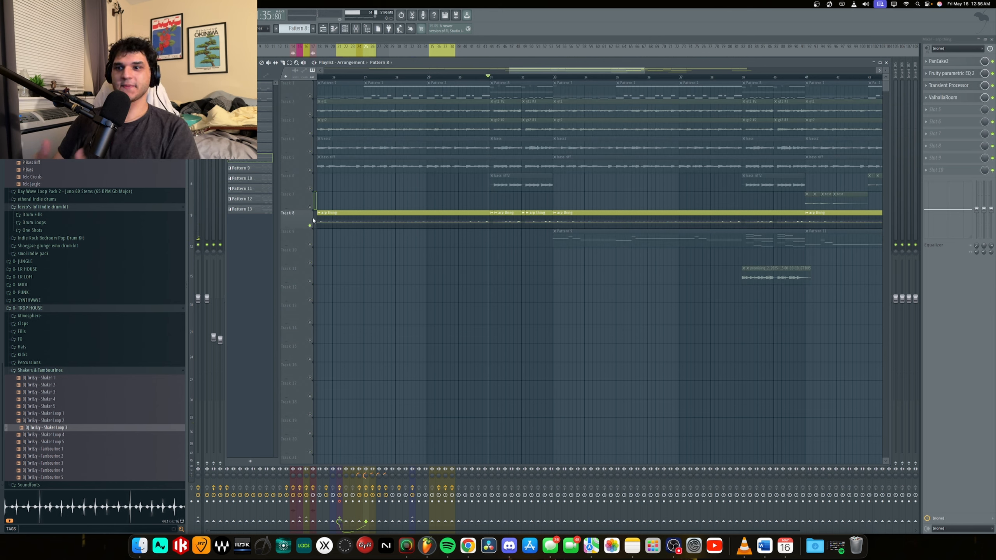
scroll(482, 241, "up", 4)
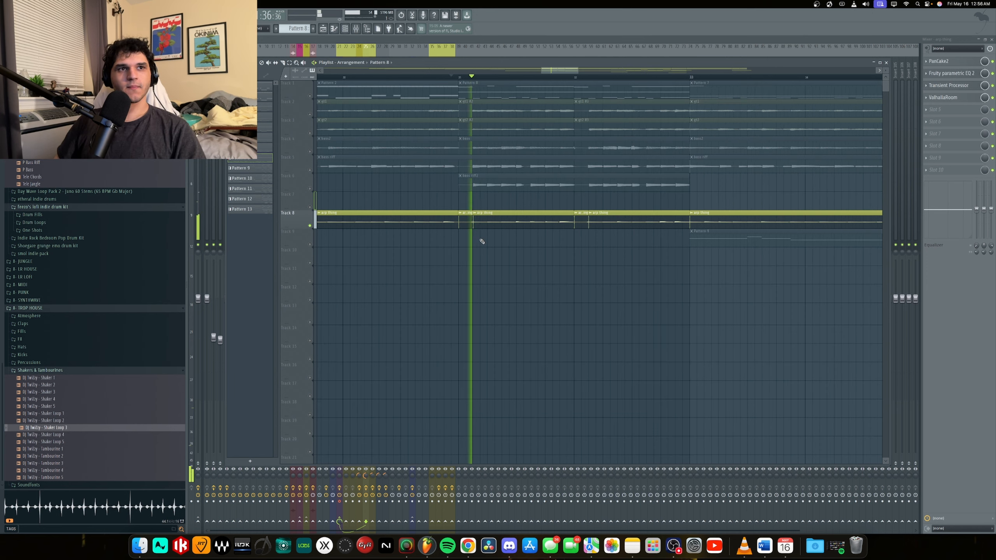
scroll(482, 241, "down", 1)
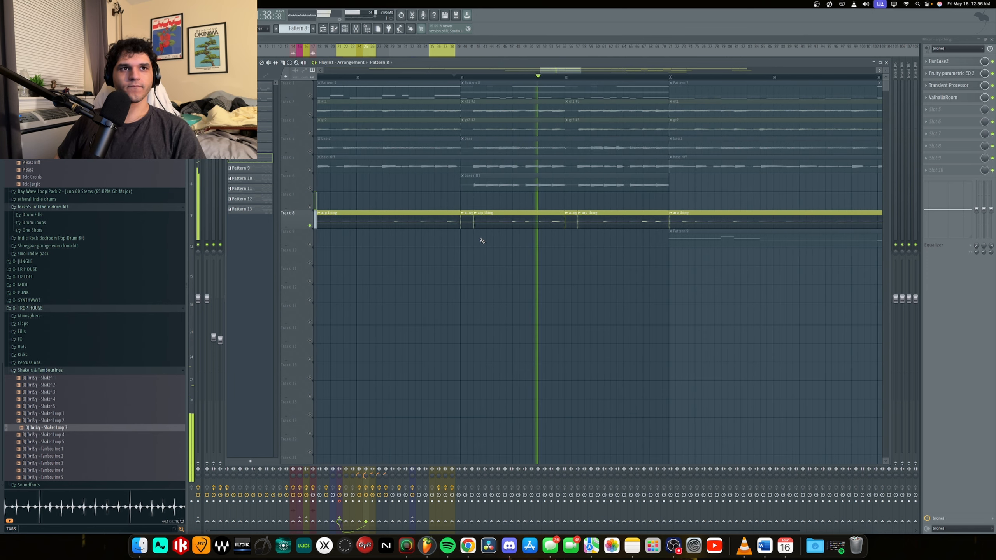
scroll(482, 240, "down", 2)
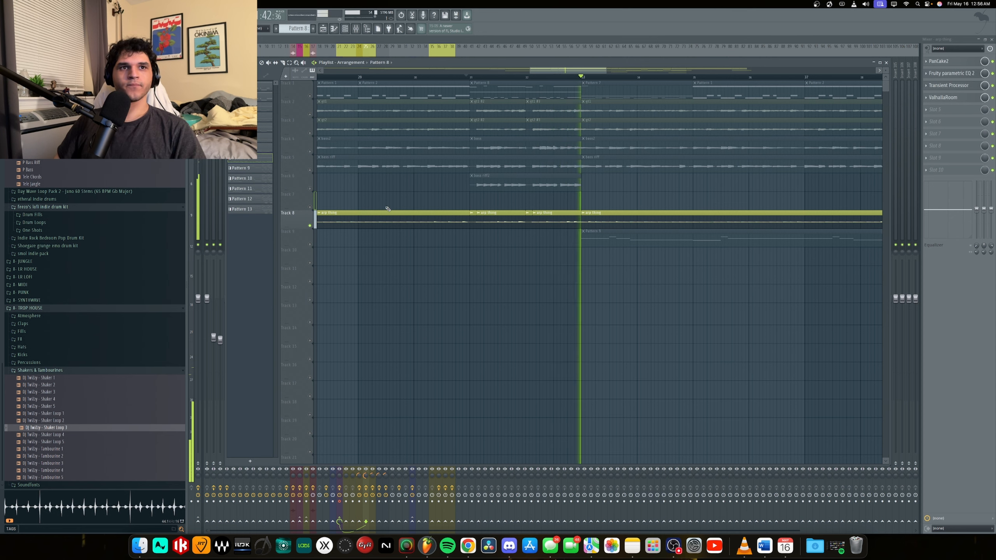
key("space")
Unsolo Track 8 and place the playhead at the start of the Pattern 9 clip on Track 9.
scroll(431, 240, "down", 4)
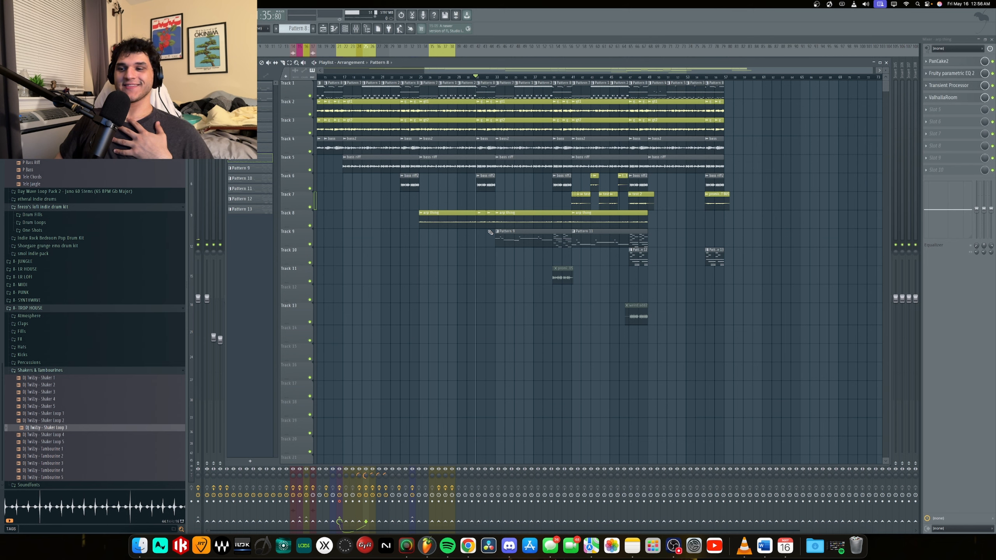
scroll(490, 232, "up", 3)
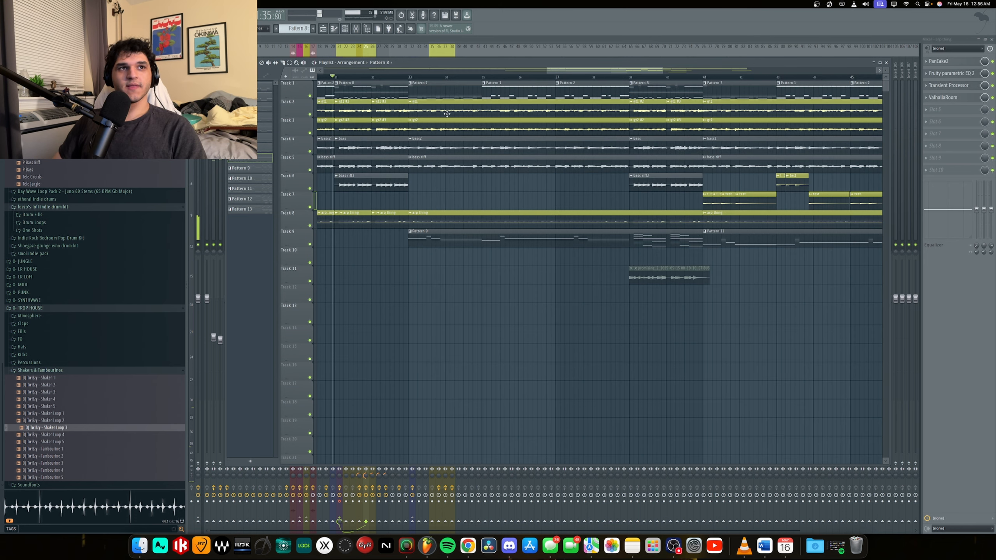
left_click(411, 77)
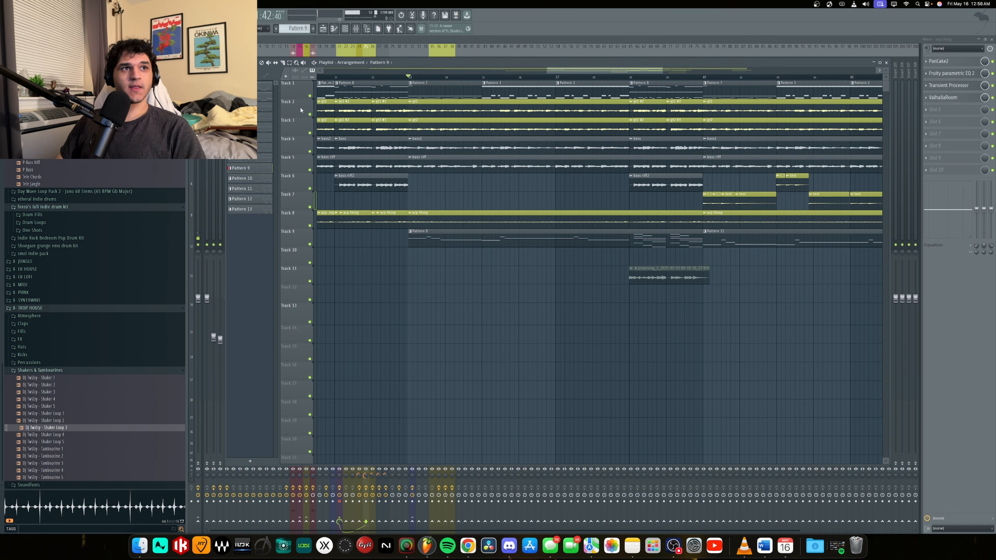
Review the LABS Wurli instrument with the Mellow sound on the wurli idea channel, and return to the playlist.
left_click(345, 29)
left_click(513, 147)
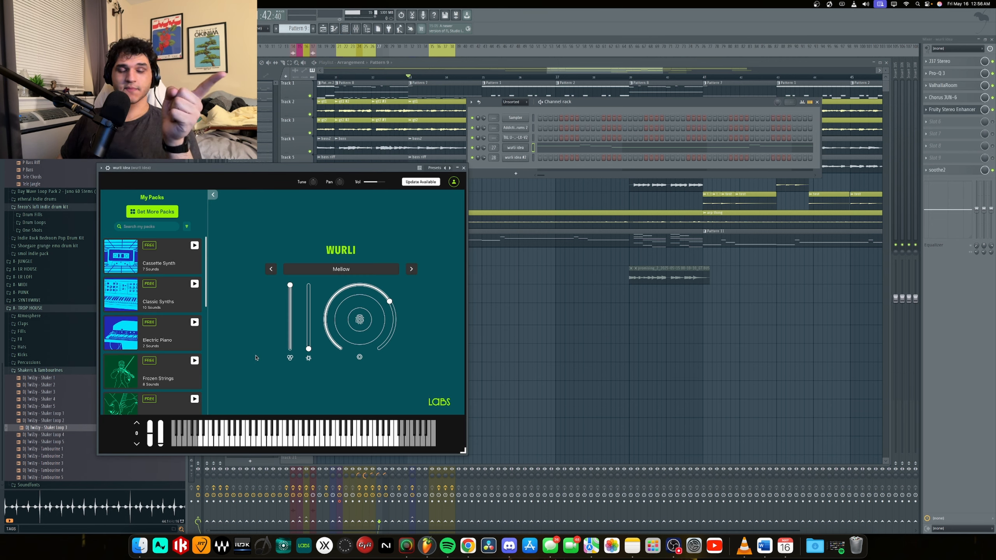
left_click(296, 440)
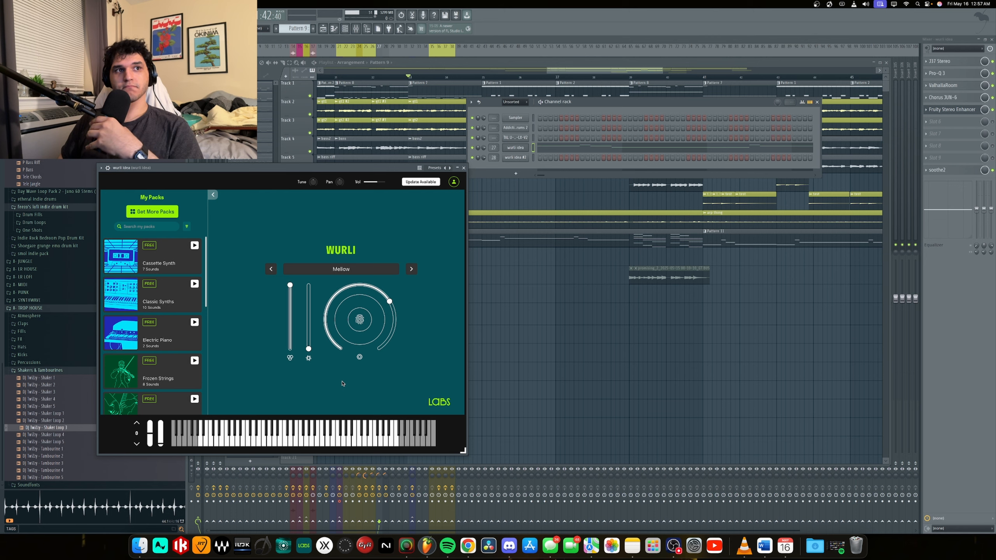
left_click(406, 245)
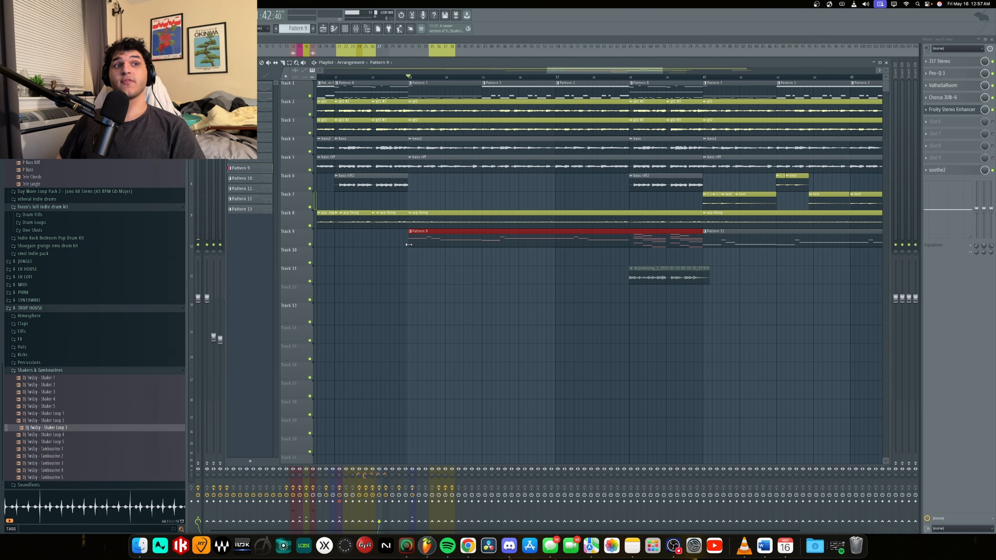
left_click(453, 266)
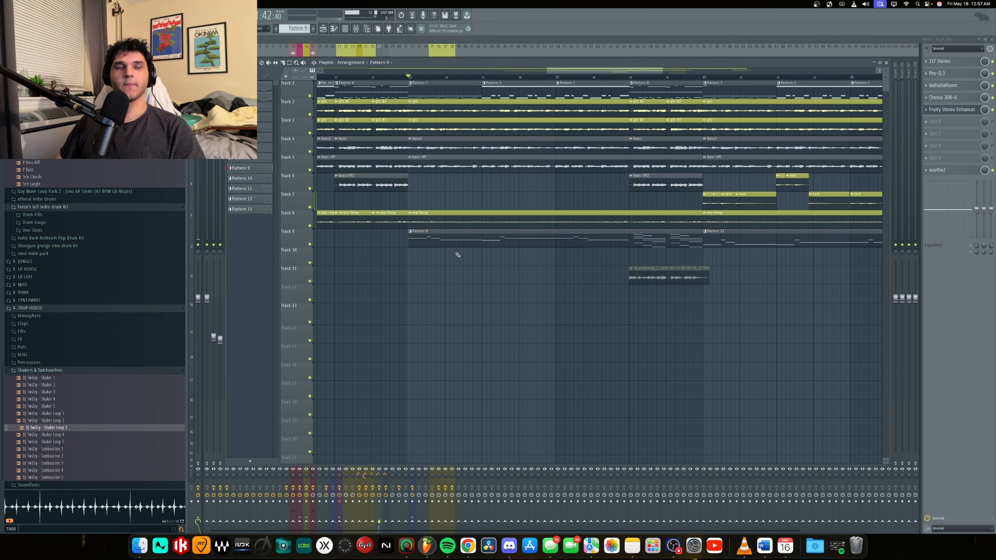
Play Pattern 9 from its start within the full mix, and compare it with Track 9 soloed.
key("space")
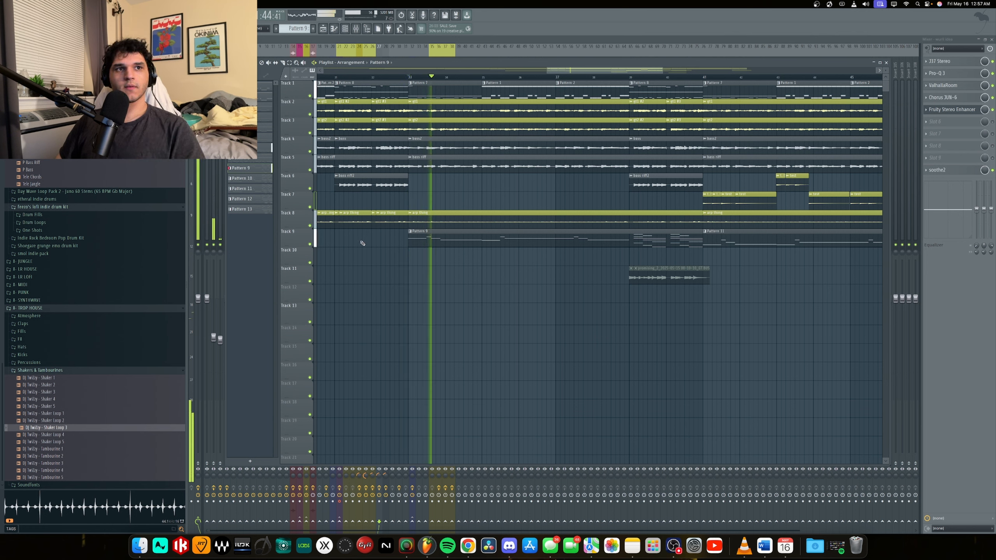
key("space")
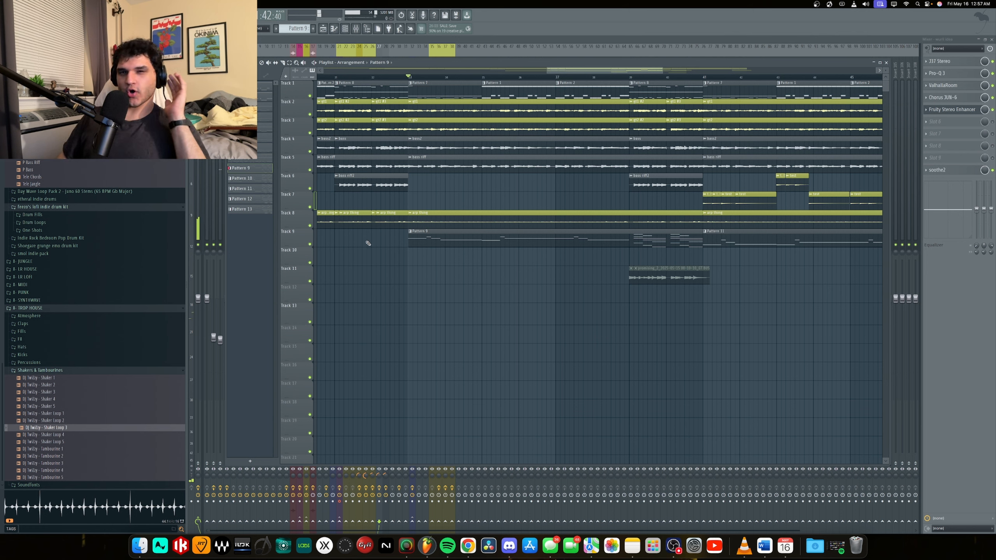
right_click(310, 244)
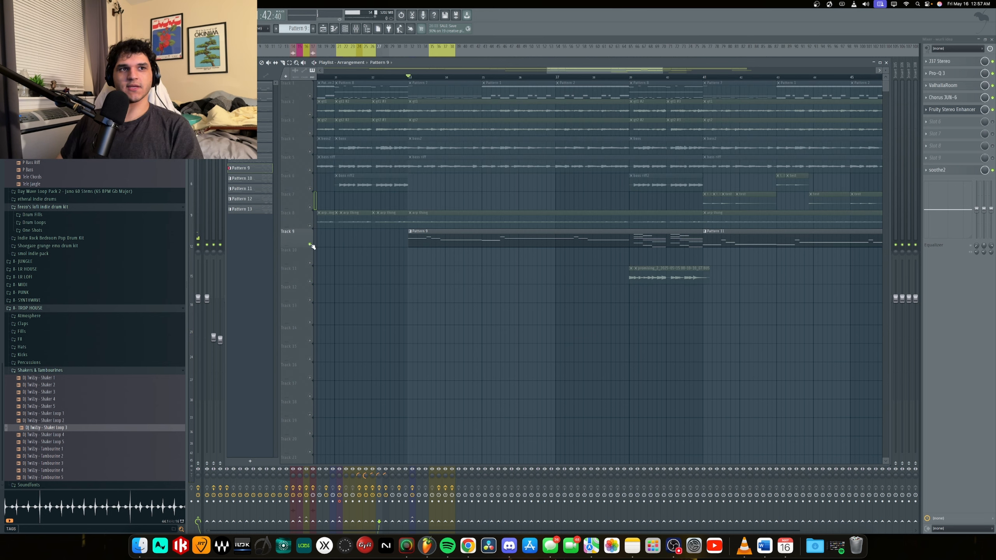
key("space")
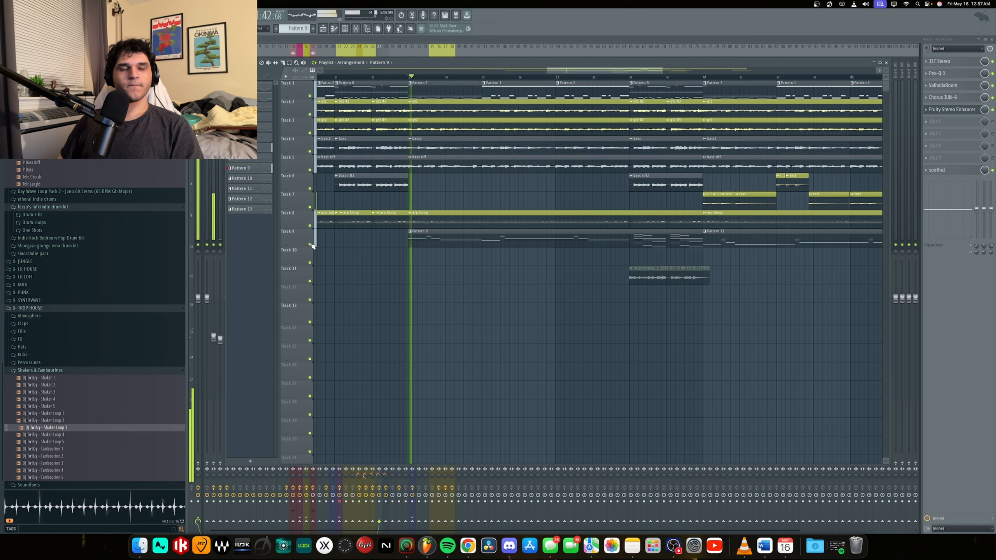
Play the full mix from just before the chord section in the second part of the Pattern 9 clip.
scroll(468, 276, "down", 2)
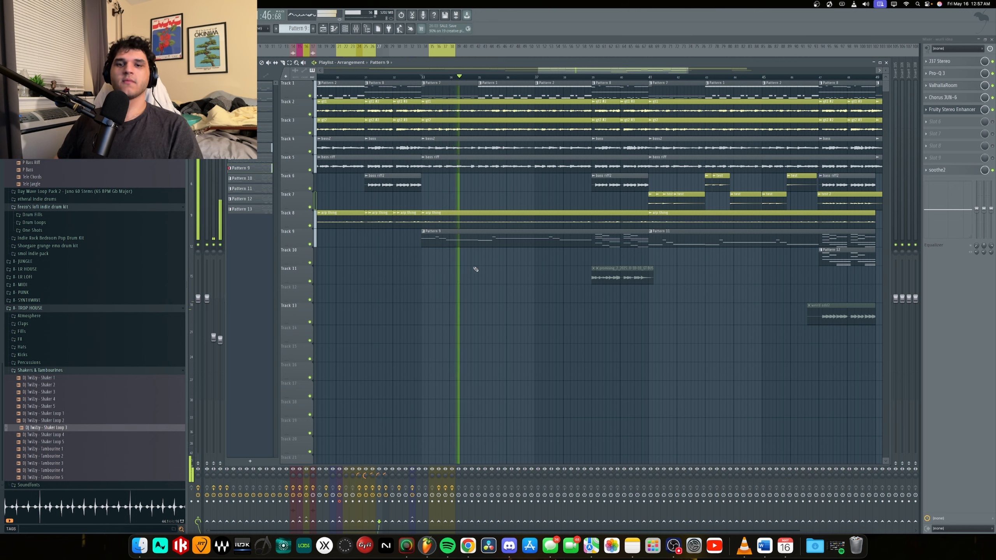
left_click(562, 78)
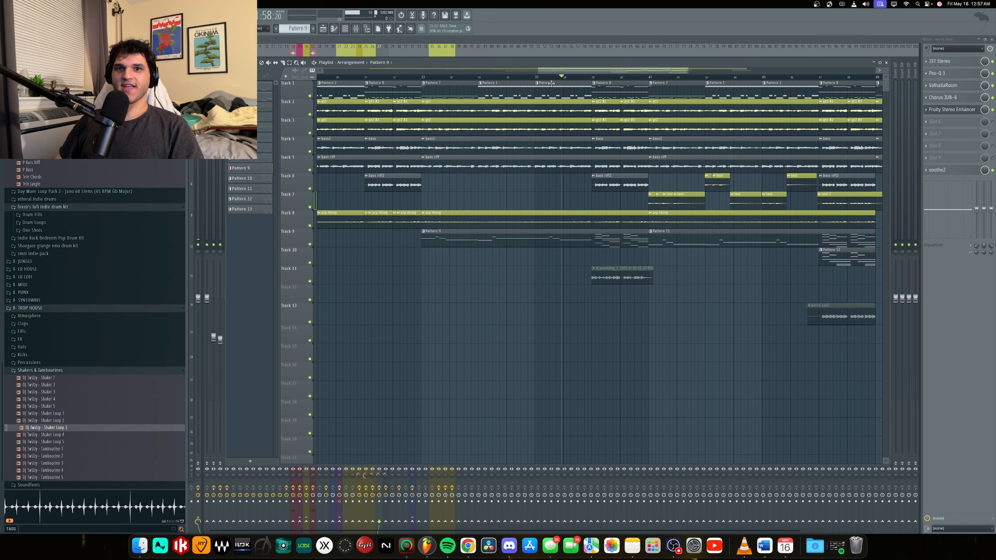
scroll(619, 133, "up", 5, "ctrl")
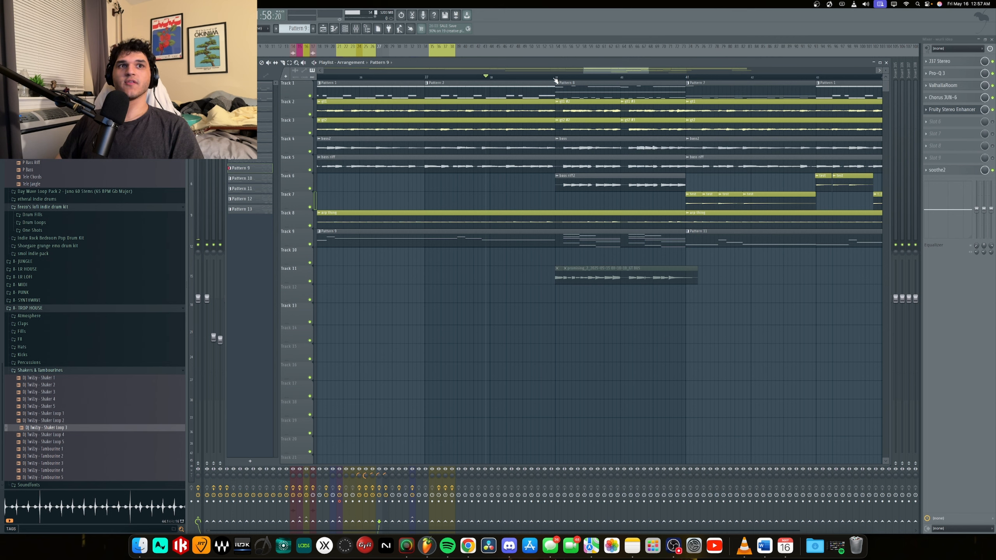
left_click(536, 78)
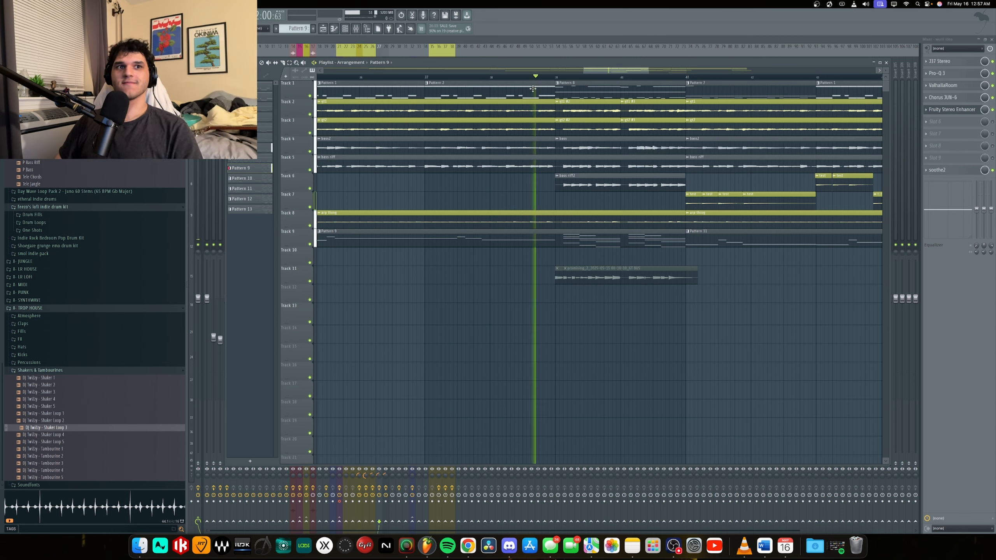
key("space")
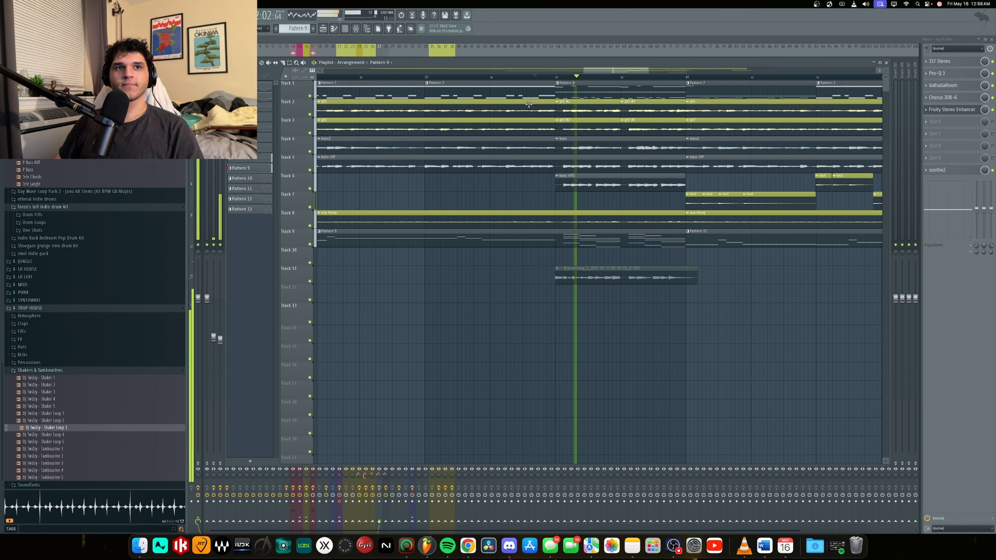
scroll(482, 193, "down", 2, "ctrl")
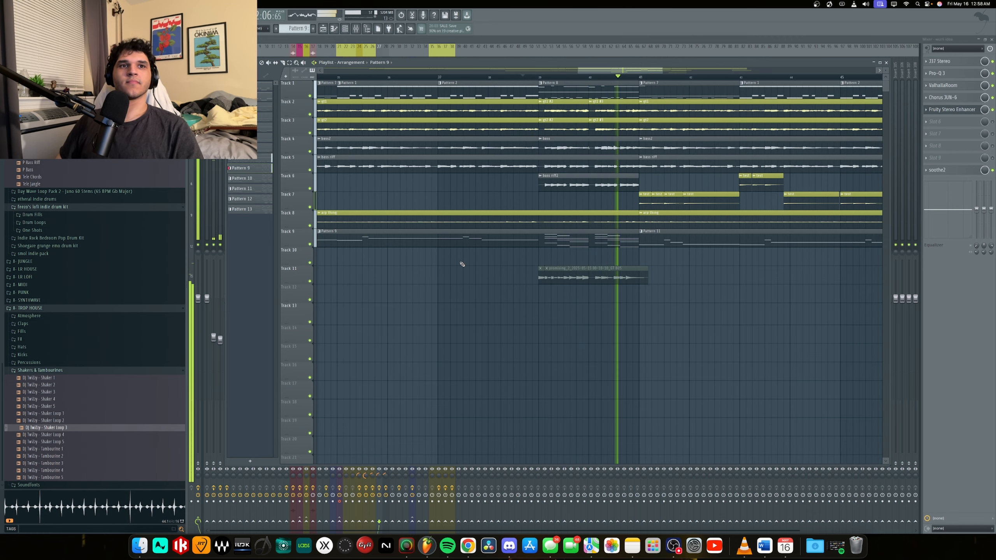
key("space")
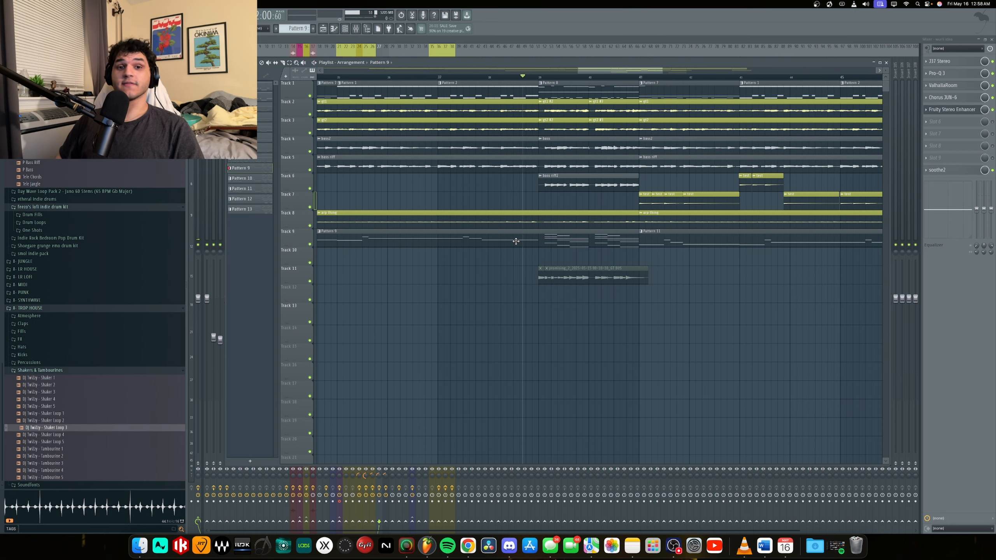
Open the Pattern 9 clip's notes in the piano roll and play its two repeated chord groups.
double_click(545, 239)
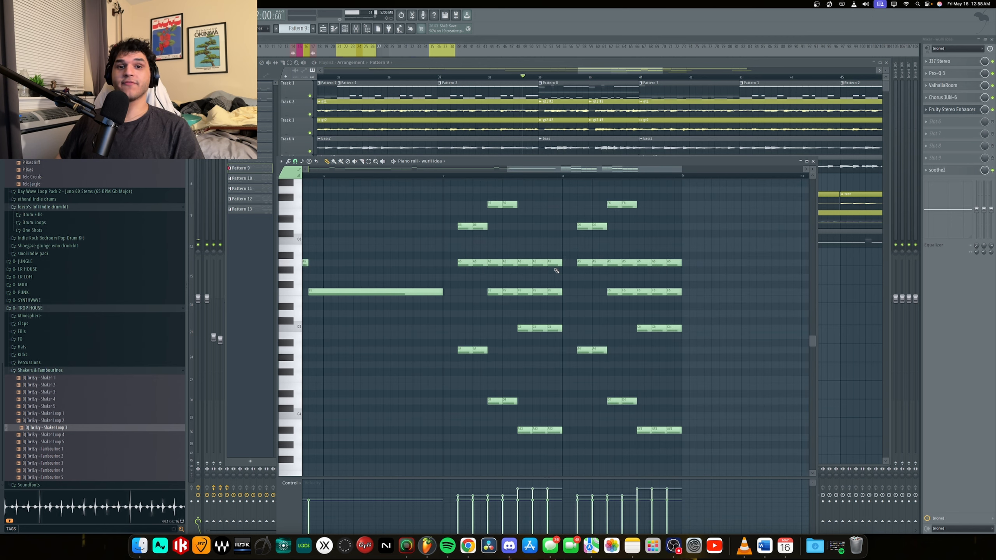
scroll(453, 324, "down", 2)
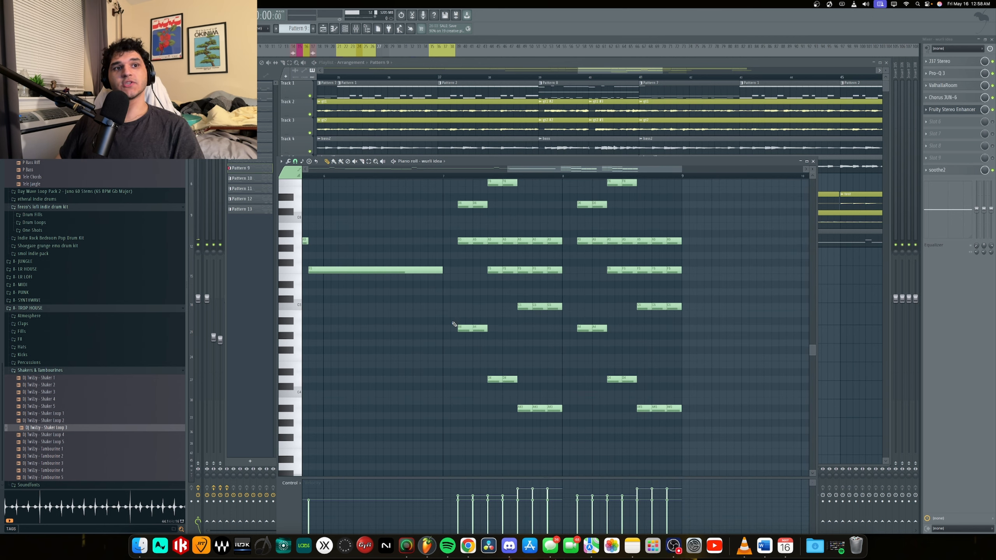
key("space")
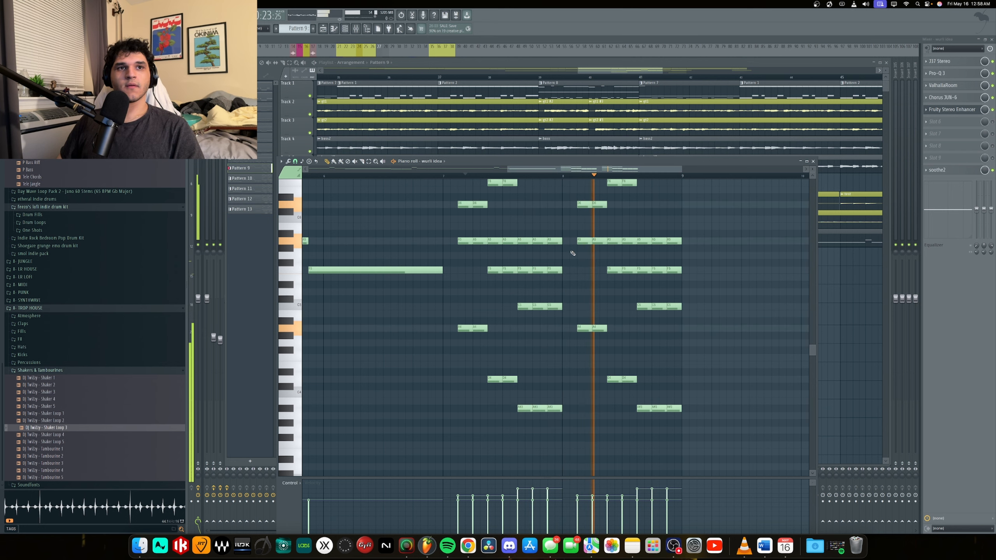
scroll(589, 257, "down", 4)
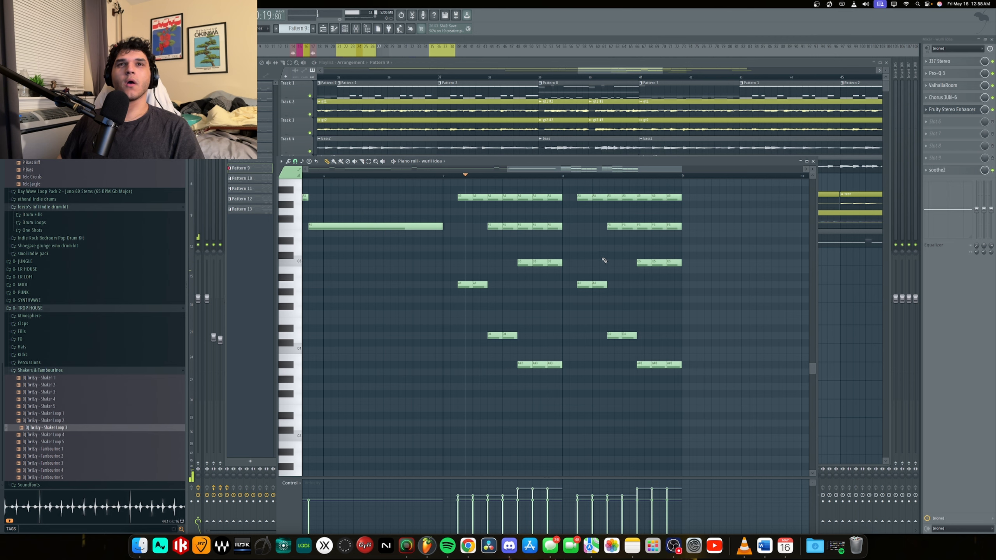
scroll(600, 260, "down", 3)
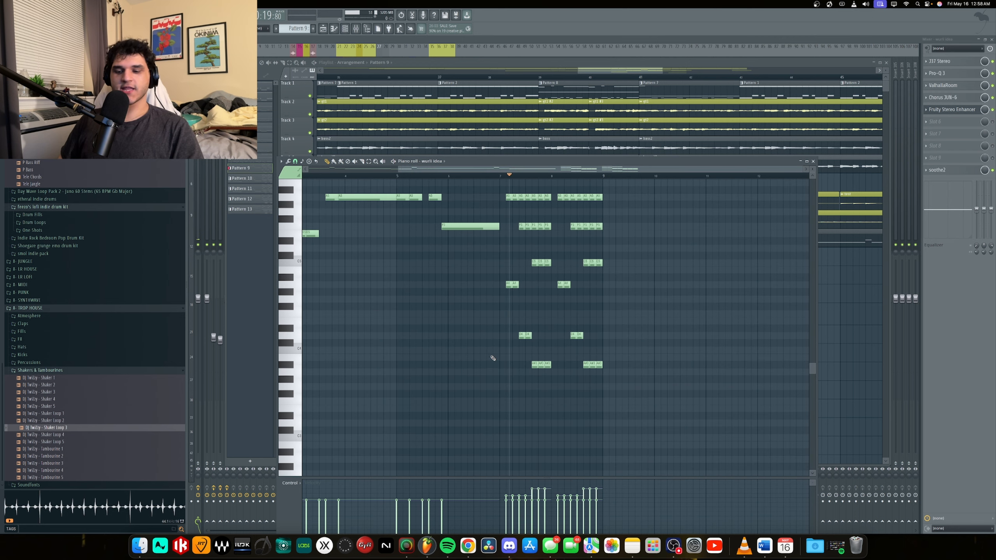
Highlight the lowest notes ending Pattern 9's first chord group, and replay both chord groups.
scroll(551, 371, "up", 5)
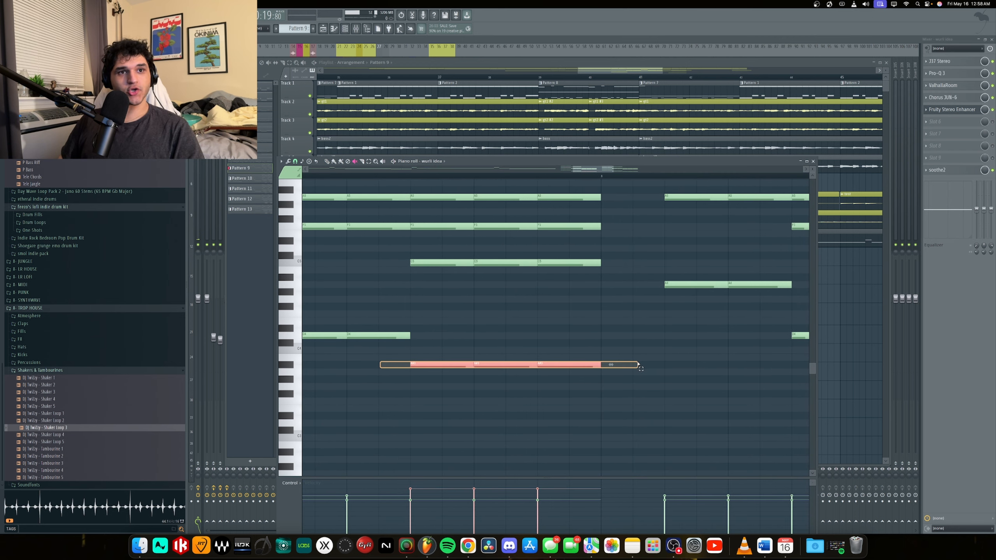
left_click_drag(470, 366, 593, 366)
key("space")
scroll(593, 365, "down", 3)
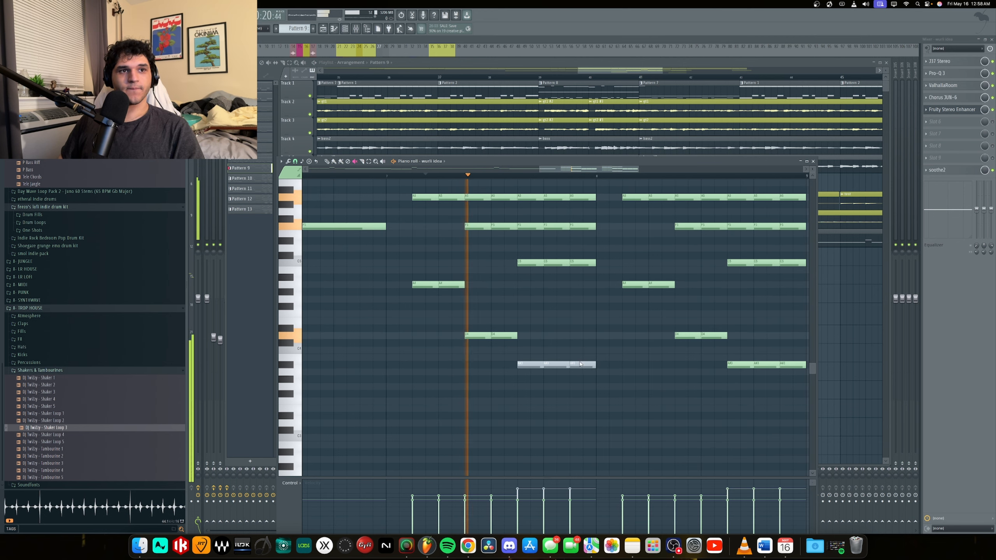
key("space")
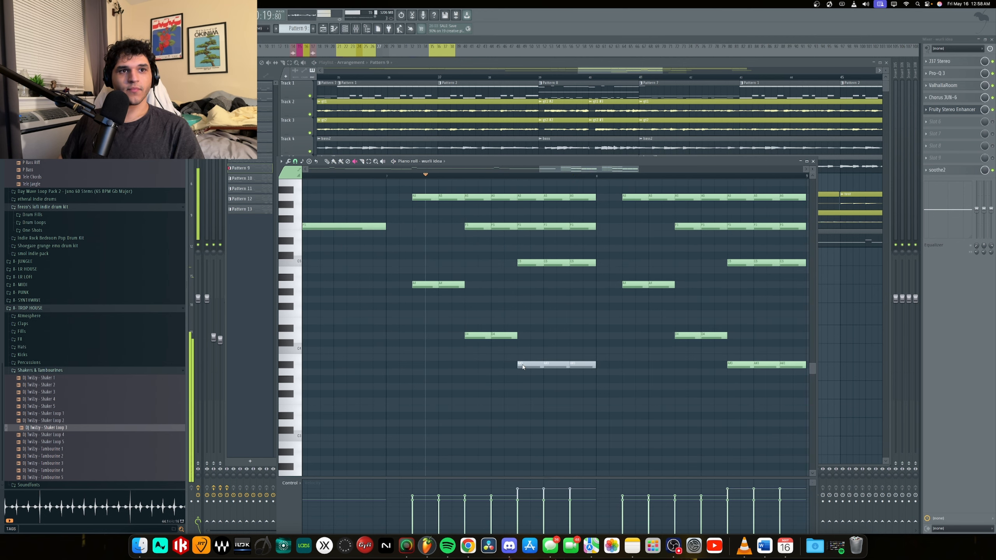
left_click_drag(525, 366, 652, 366)
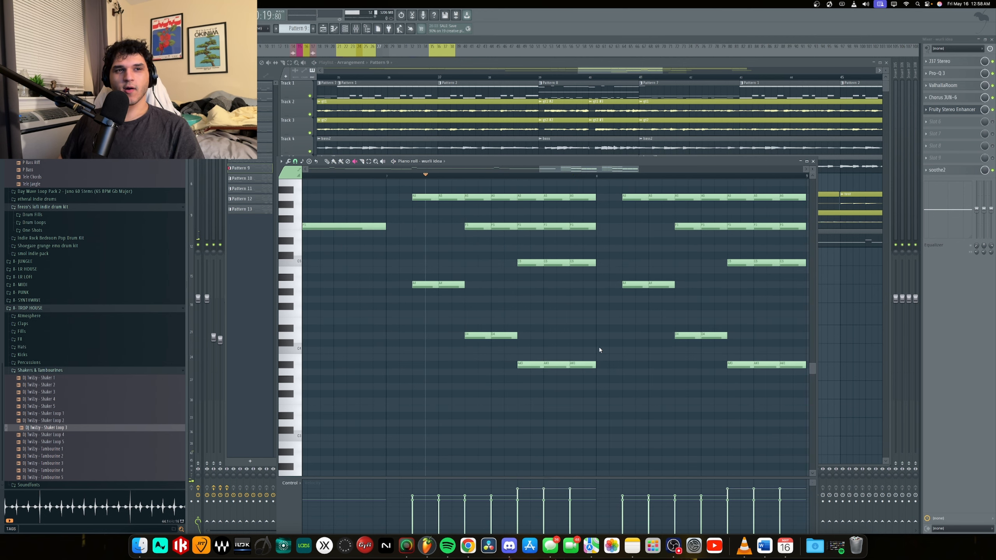
key("space")
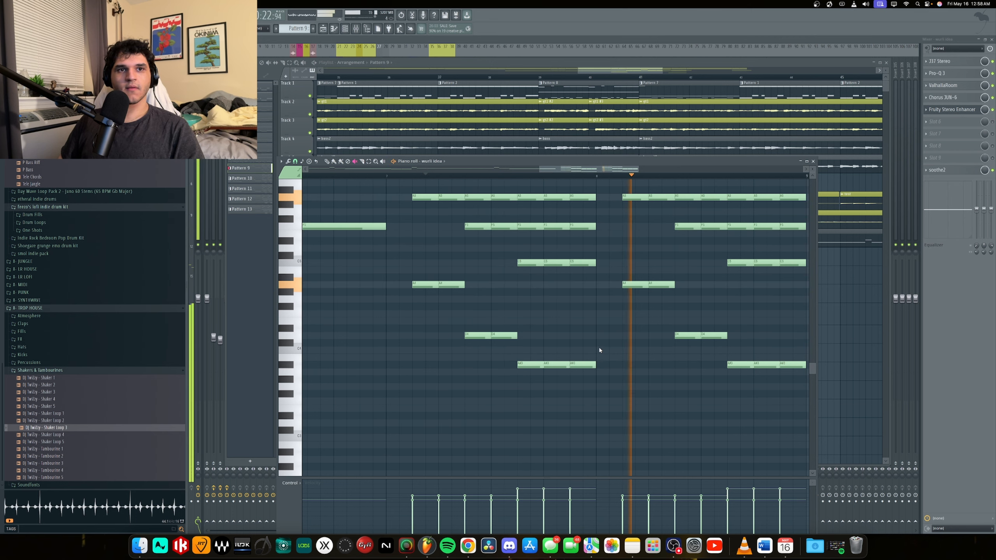
scroll(599, 347, "down", 2)
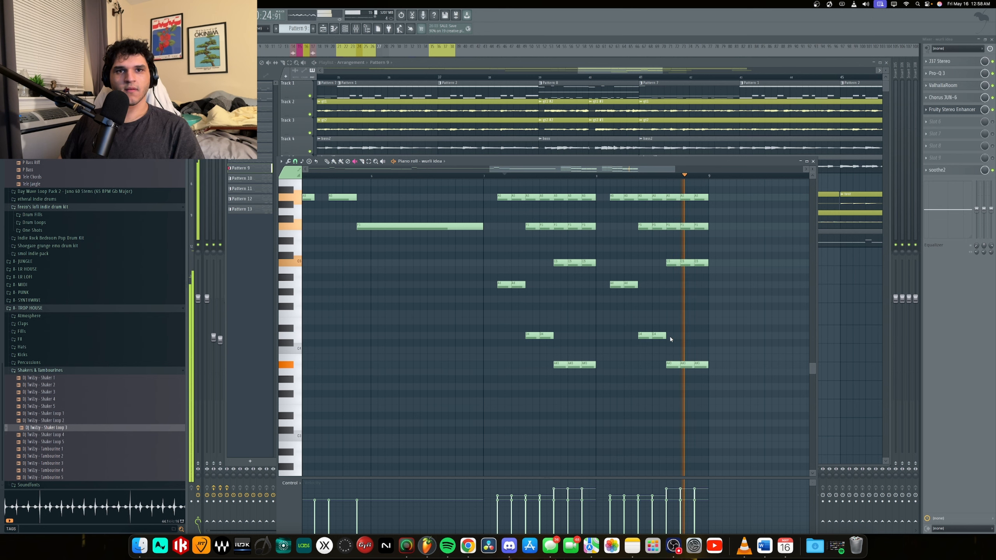
key("space")
Return to the playlist and play the full mix through the Pattern 11 clip up to the start of Pattern 12.
left_click(842, 310)
scroll(663, 321, "down", 2)
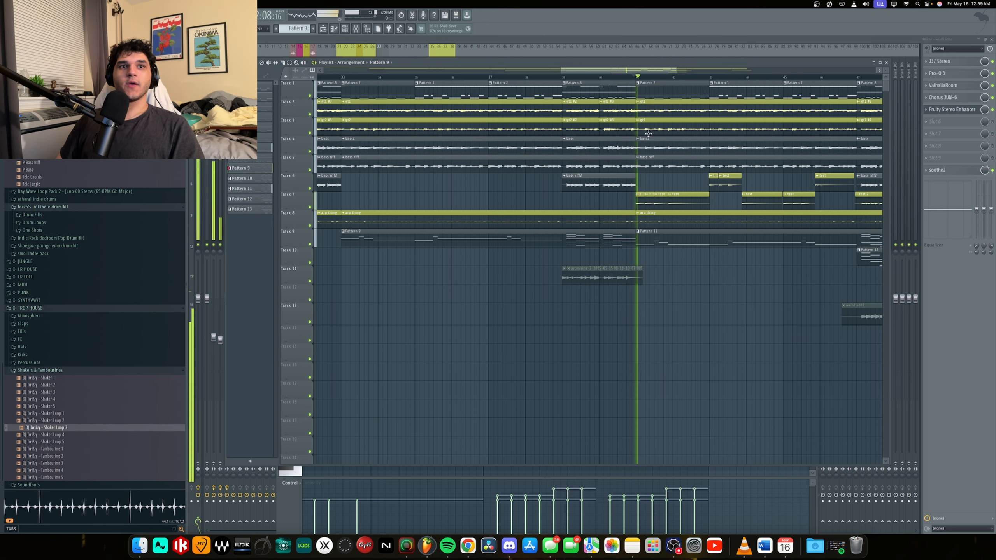
scroll(671, 277, "down", 2)
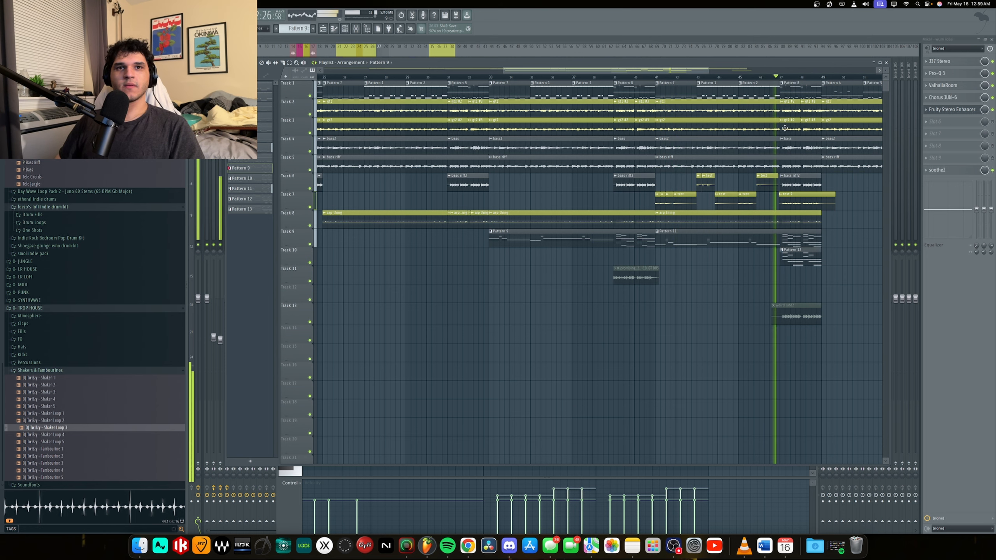
scroll(588, 282, "up", 5)
key("space")
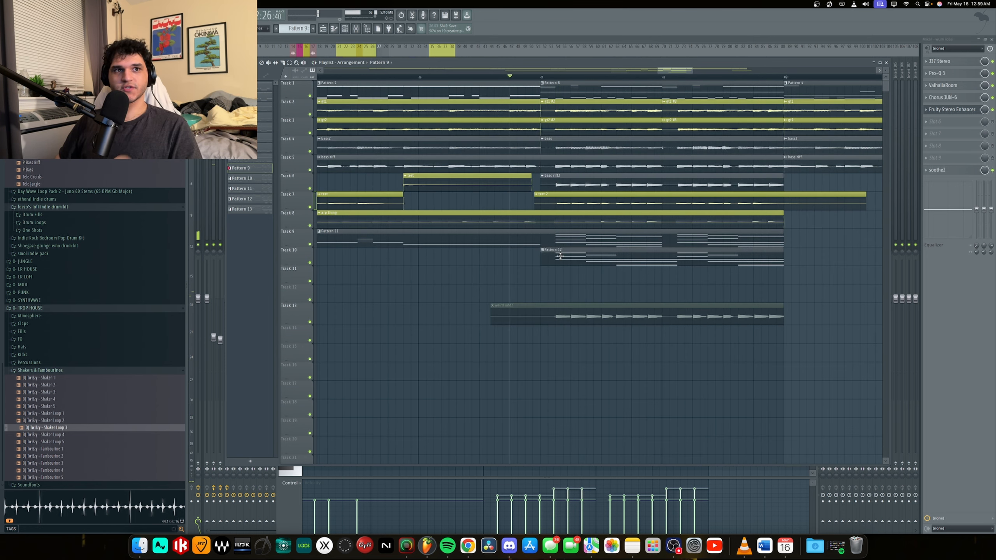
Open the Pattern 12 clip in the piano roll, play its looped chord section, and return to the playlist.
double_click(560, 256)
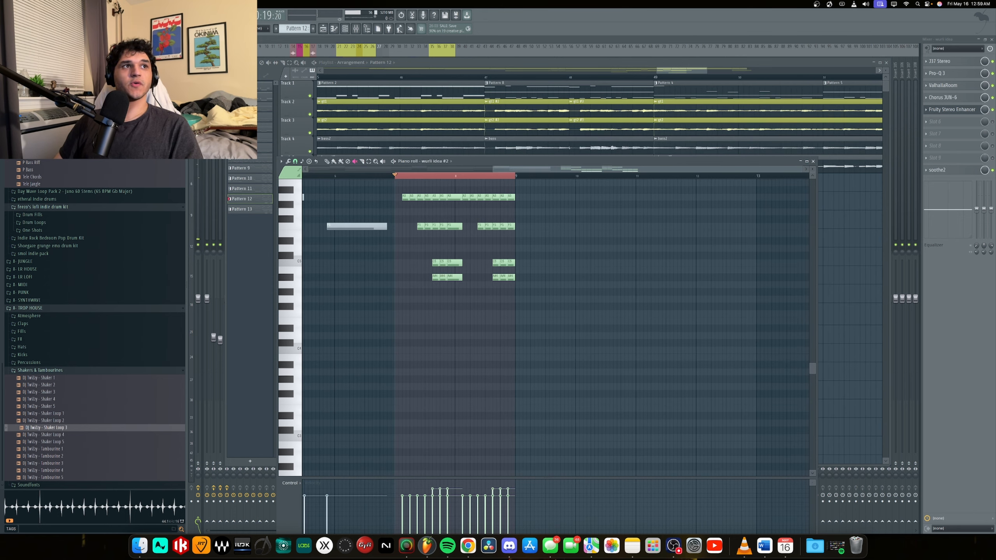
key("space")
scroll(404, 217, "up", 3)
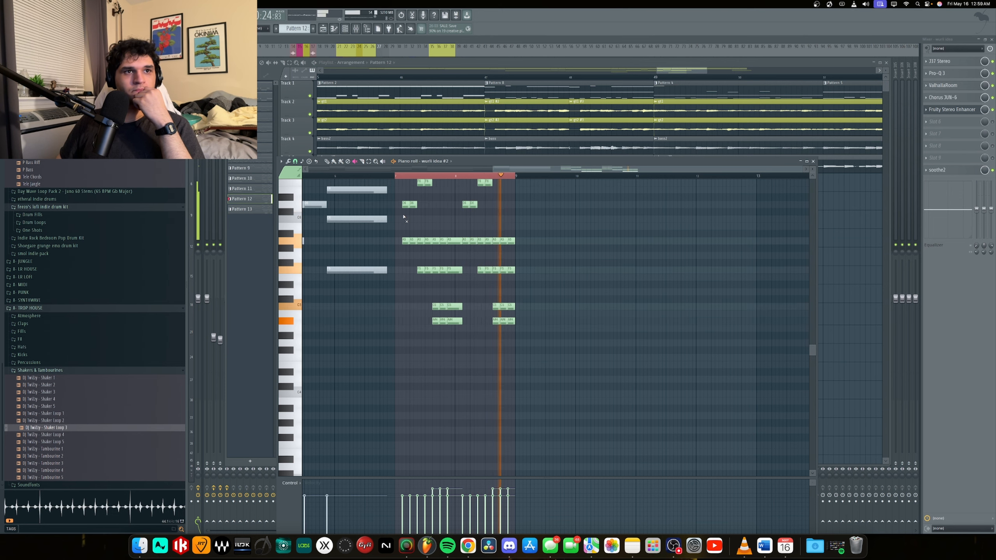
key("space")
right_click(856, 198)
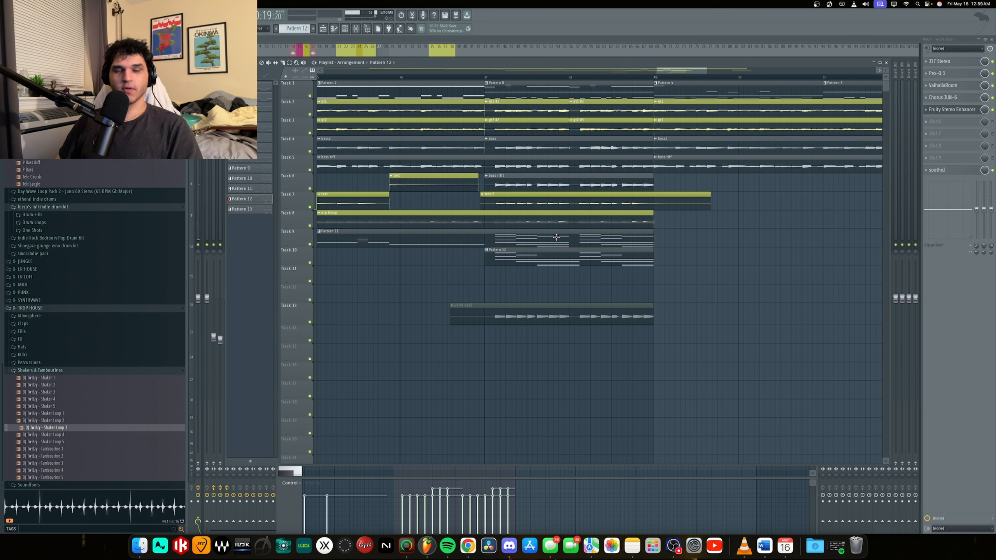
Play the full mix from just before the Pattern 12 clip on Track 10 until that clip has ended.
left_click(474, 77)
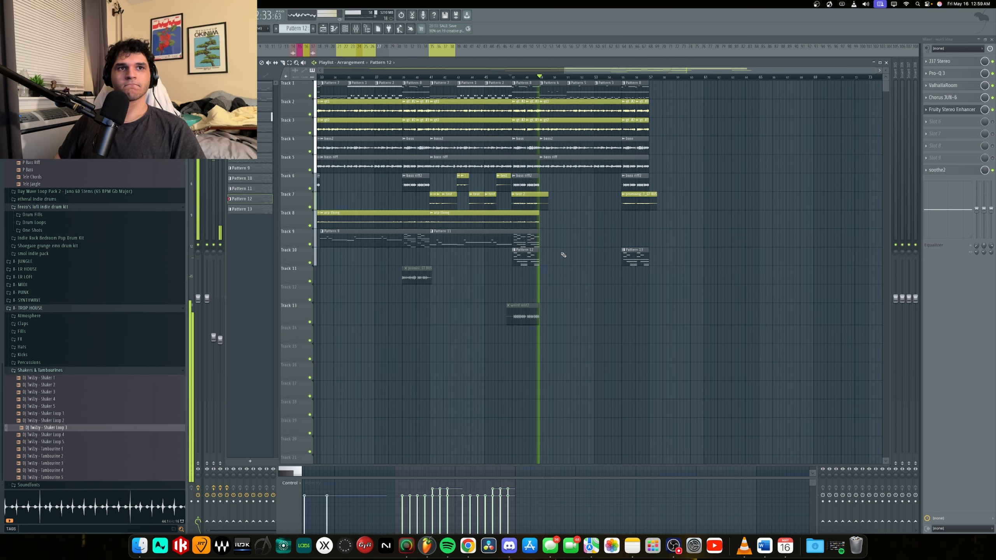
scroll(552, 236, "up", 2)
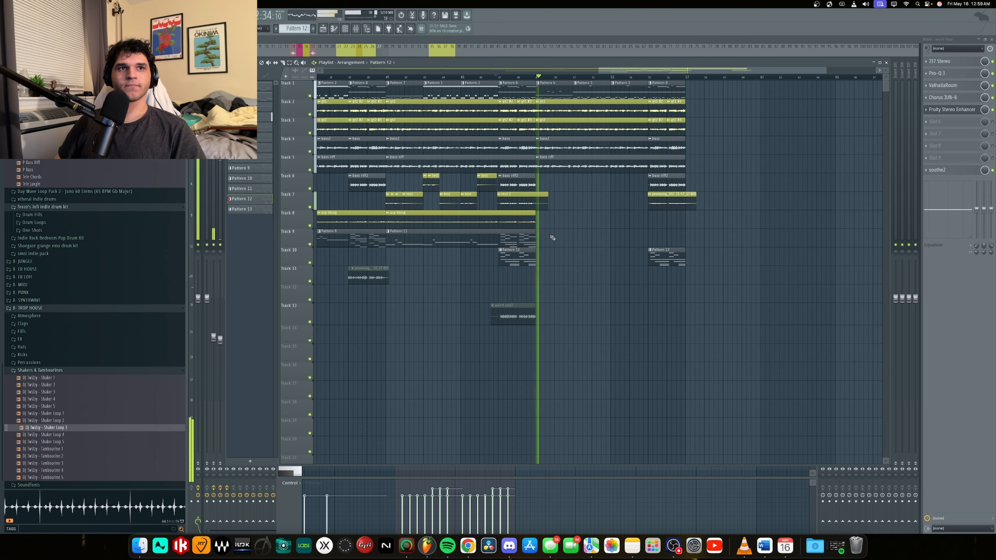
key("space")
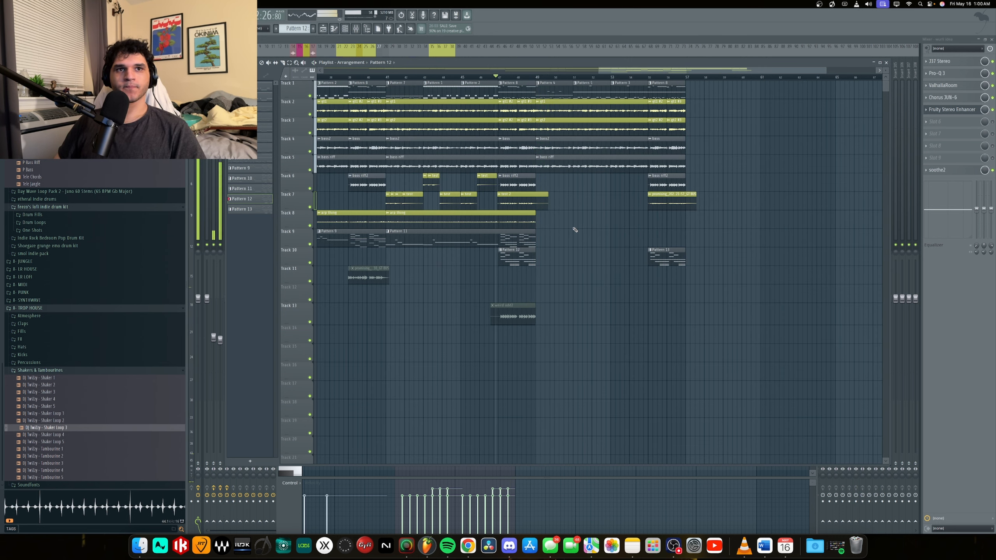
Point out the short alternating audio clips on Tracks 6 and 7 above Pattern 11, clearing their selection.
left_click_drag(373, 204, 582, 206)
left_click_drag(413, 187, 437, 200)
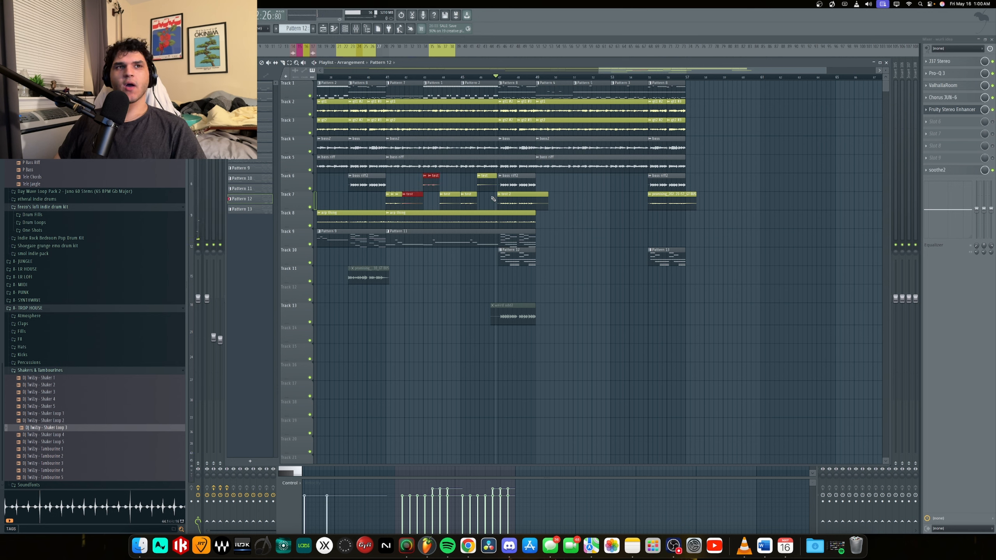
left_click(571, 197)
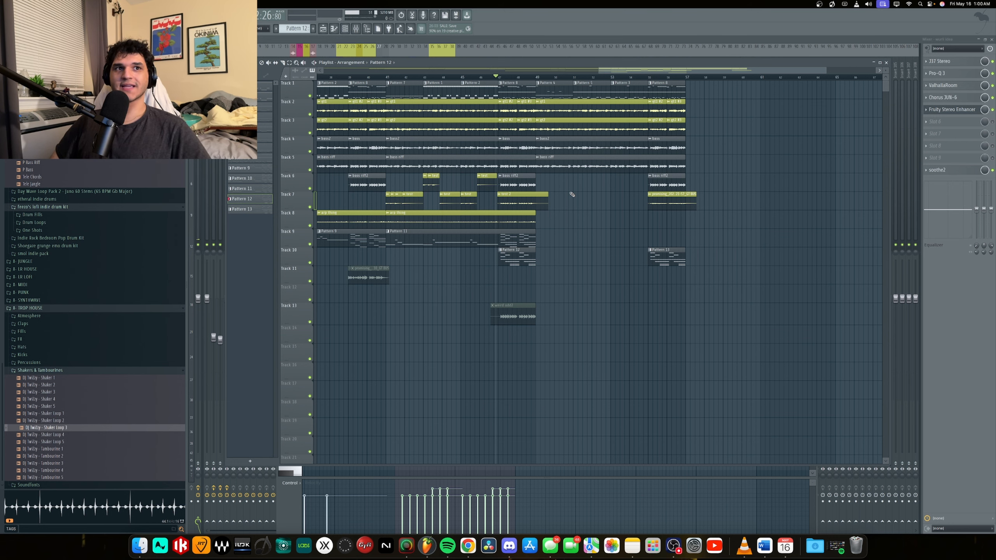
scroll(398, 216, "up", 5)
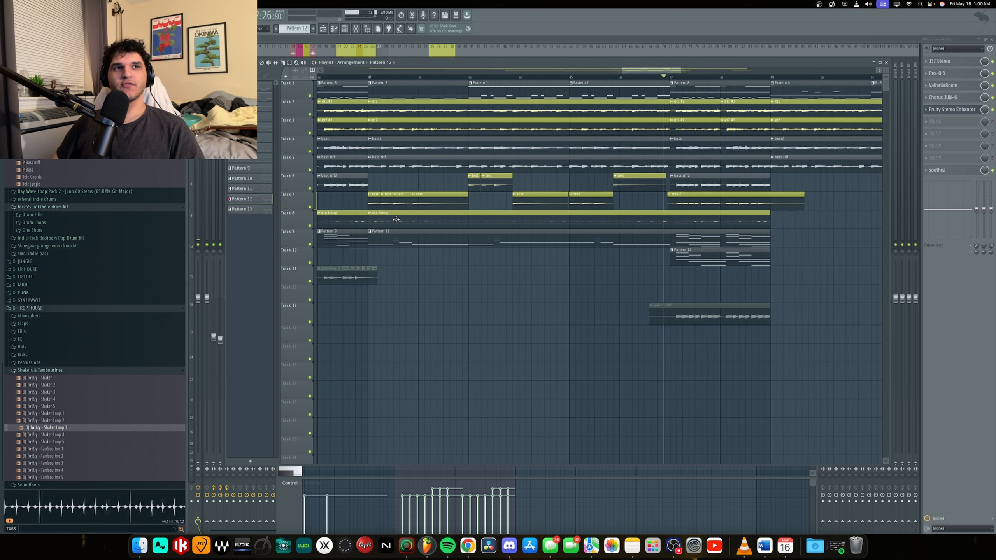
left_click_drag(403, 182, 481, 185)
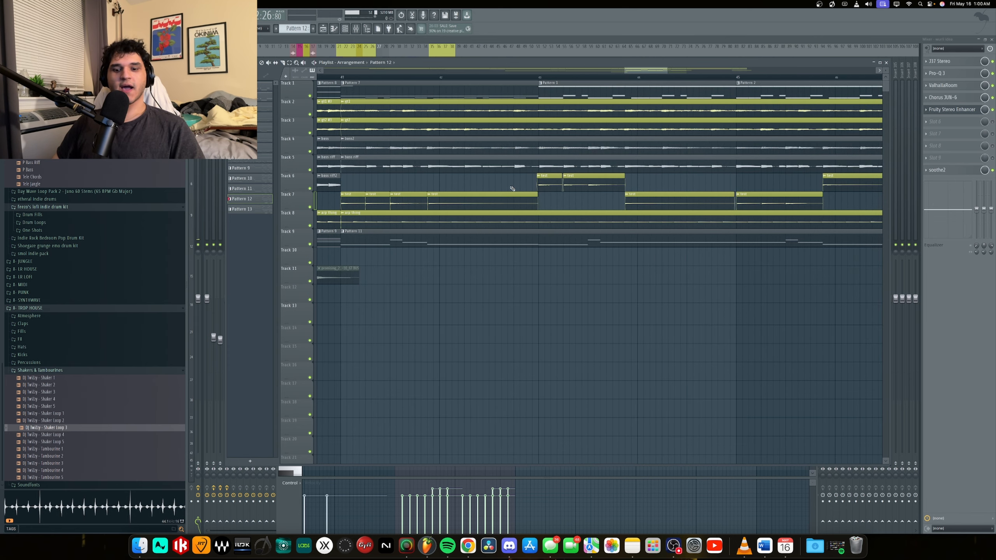
scroll(516, 195, "down", 5)
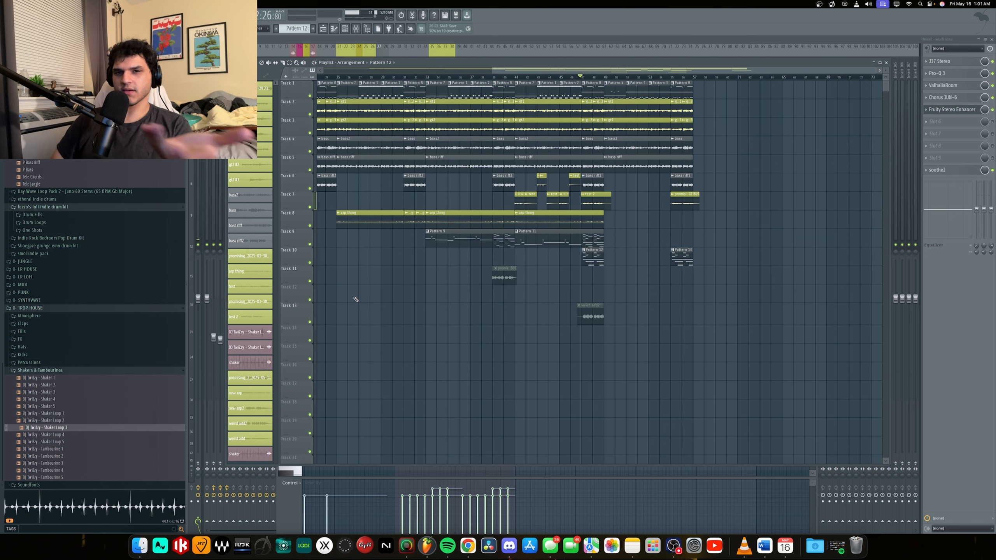
Solo playlist Tracks 6 and 7 and play their audio clips from just before the start of the Pattern 11 clip.
scroll(517, 79, "up", 4)
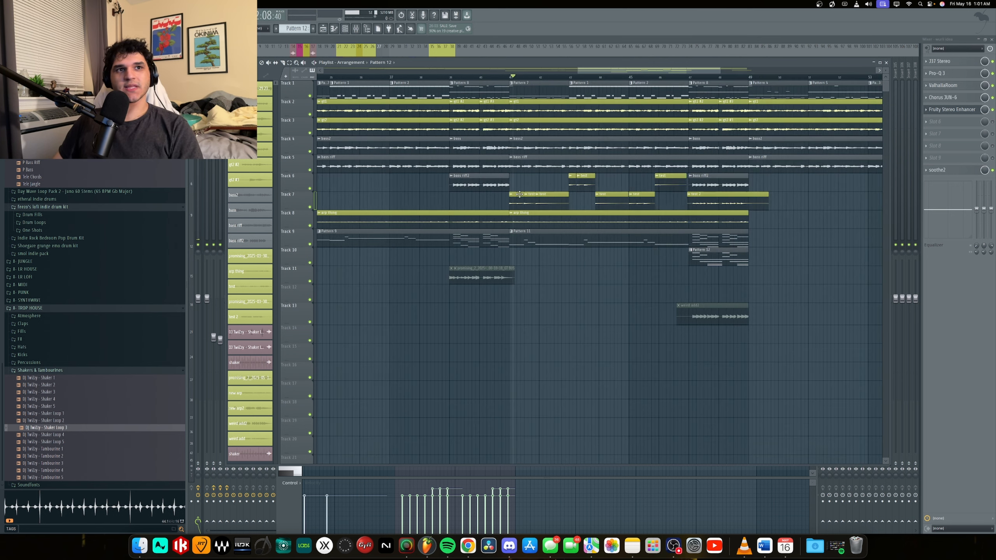
left_click(310, 206)
left_click(310, 207)
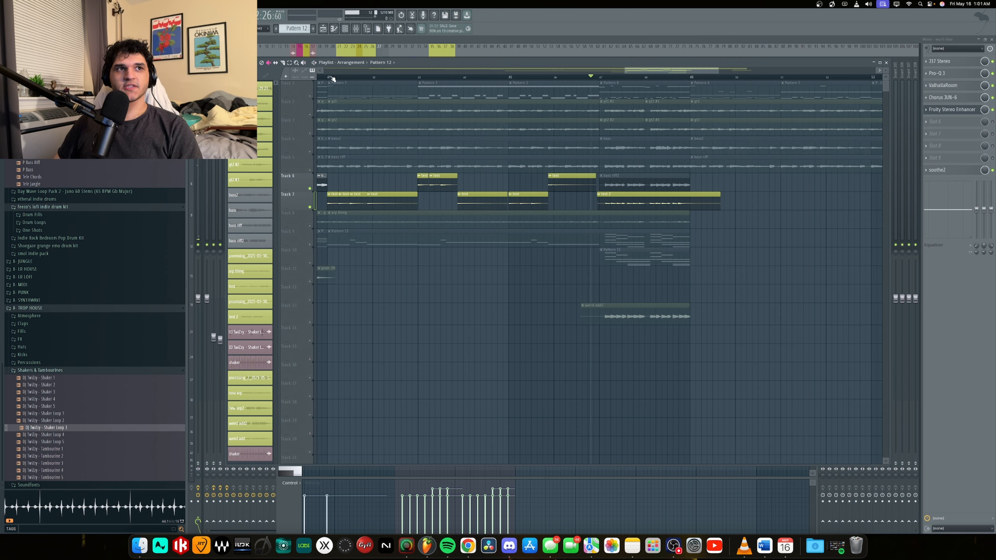
left_click_drag(330, 79, 323, 83)
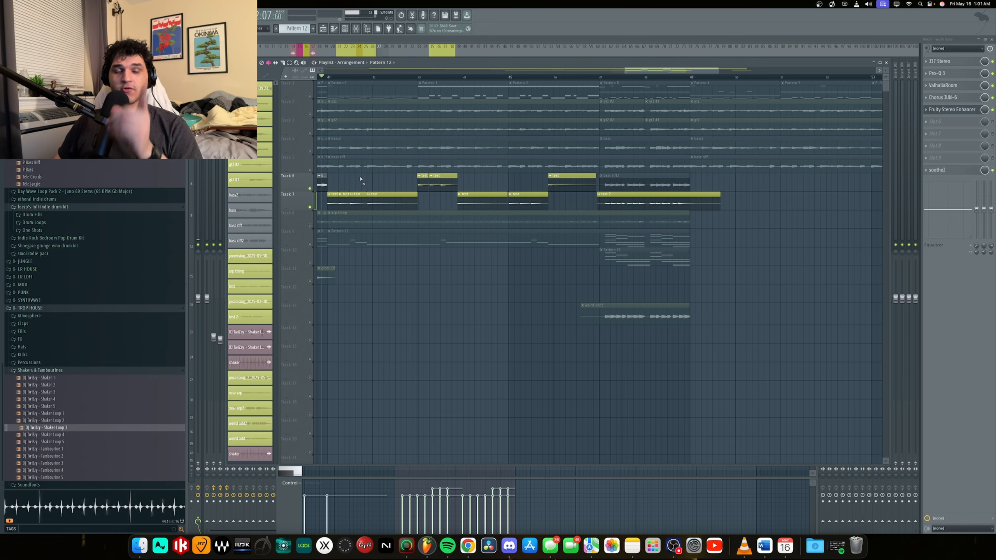
key("space")
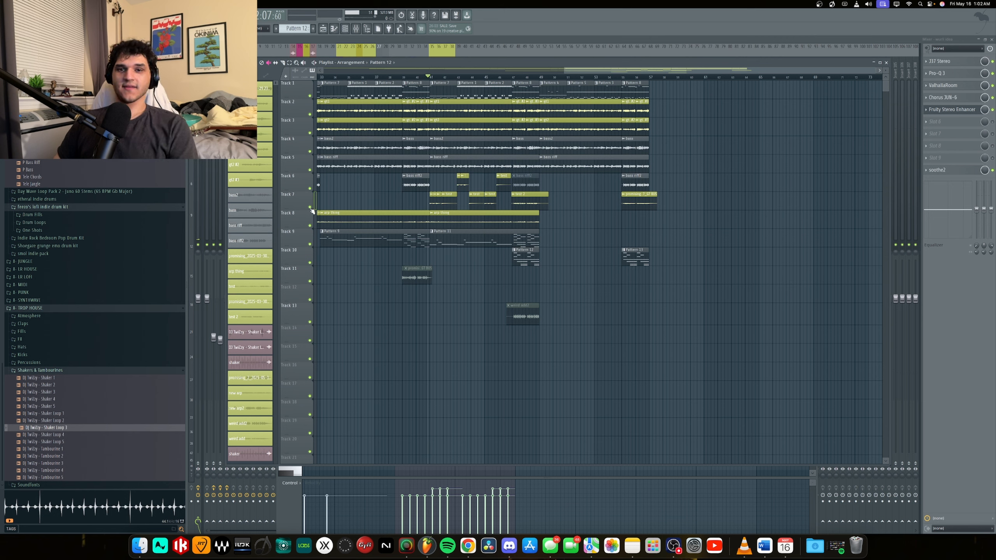
Play the full mix from the end of the Track 8 arp clip, and audition the closing section from the last Track 10 clip.
left_click(541, 77)
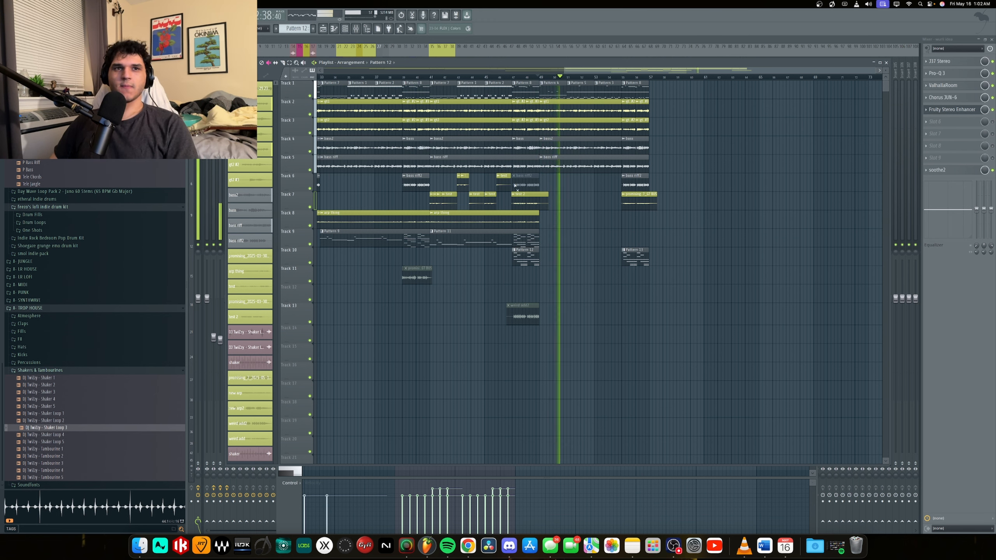
key("space")
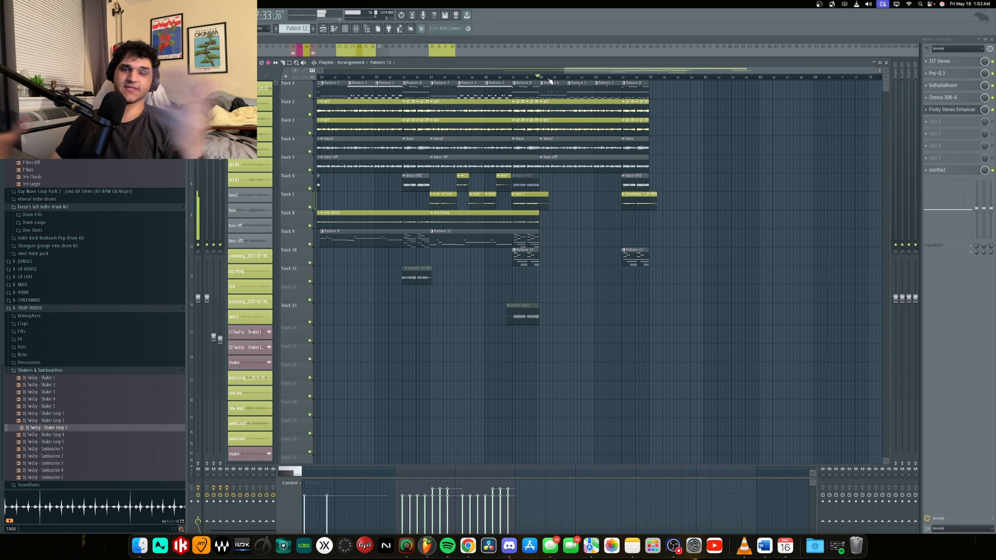
left_click(623, 79)
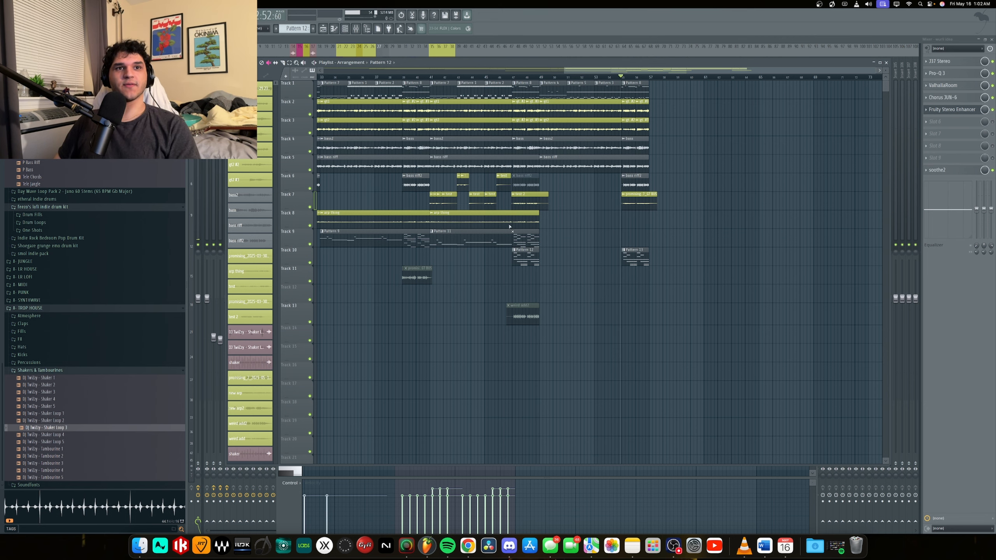
key("space")
scroll(704, 223, "up", 3, "ctrl")
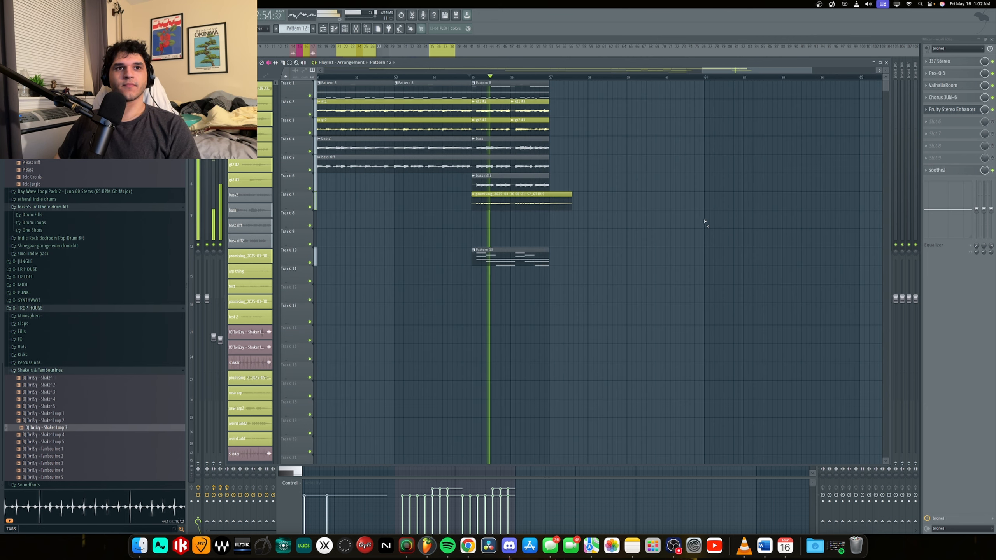